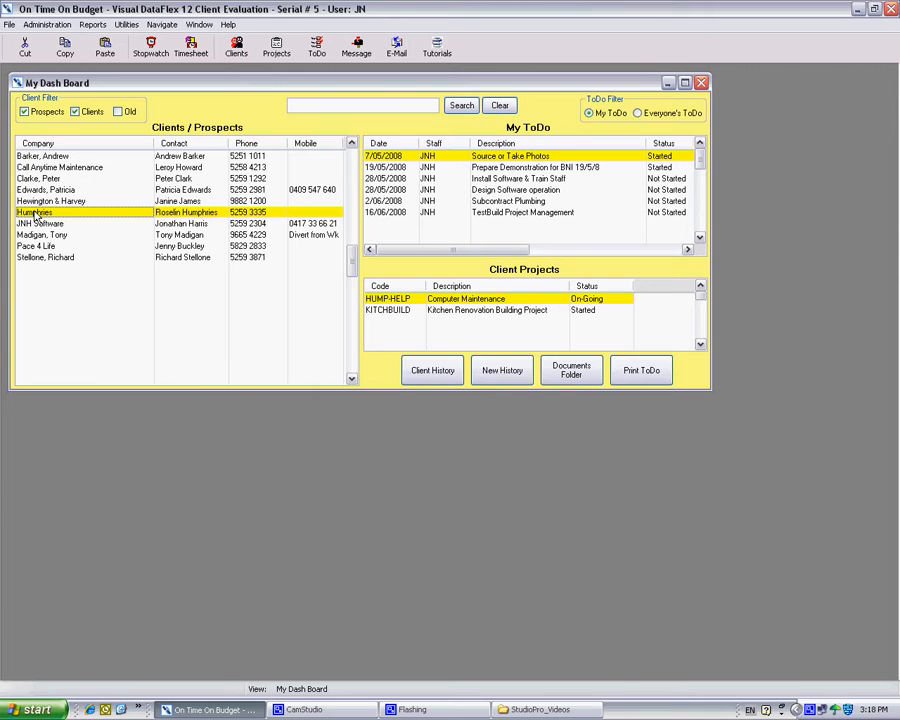
Open the task list of the highlighted client's KITCHBUILD kitchen renovation project.
key("Up")
key("Up")
key("Down")
key("Down")
left_click(281, 48)
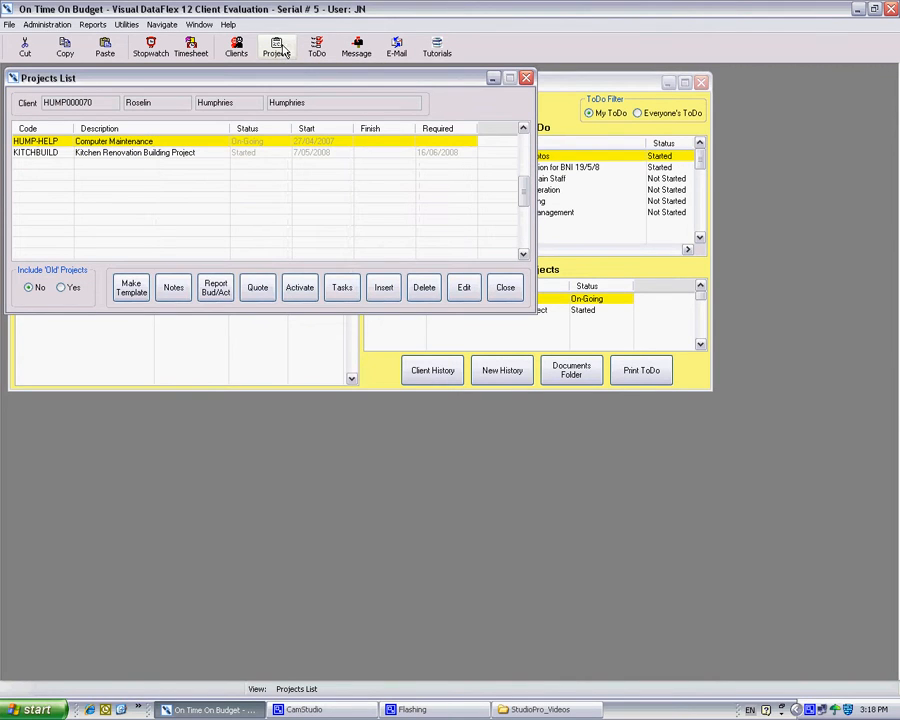
left_click(24, 153)
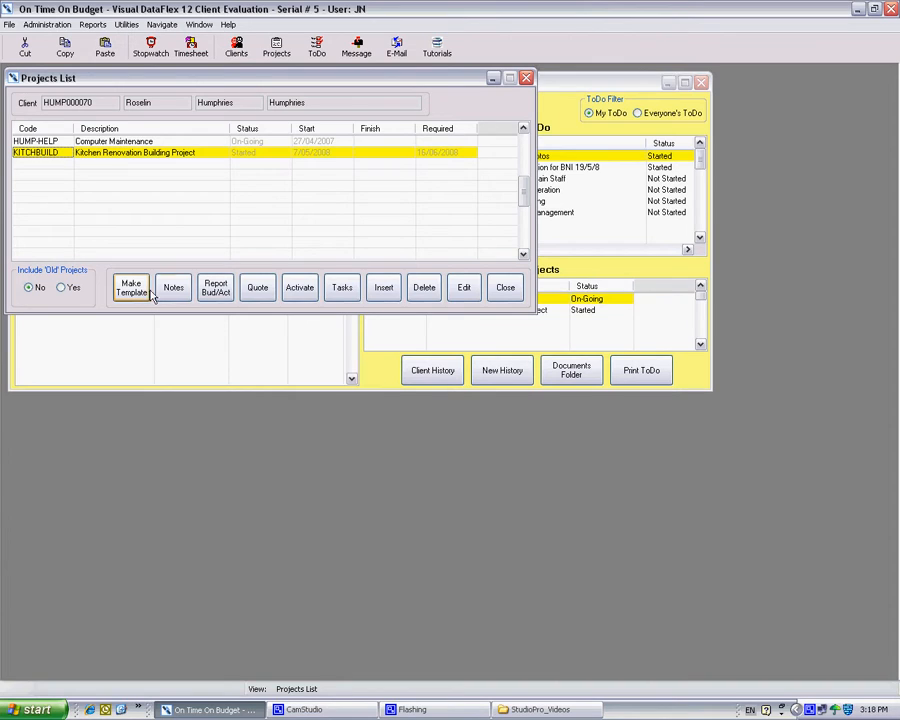
left_click(342, 289)
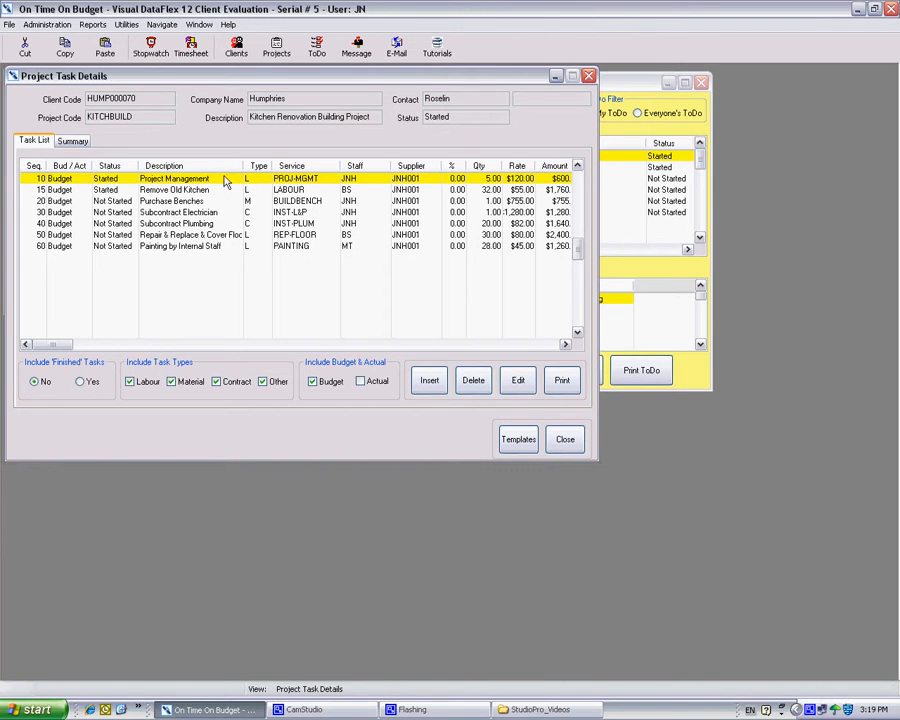
Review the tasks in the KITCHEN project template, and return to the client's projects list.
left_click(510, 446)
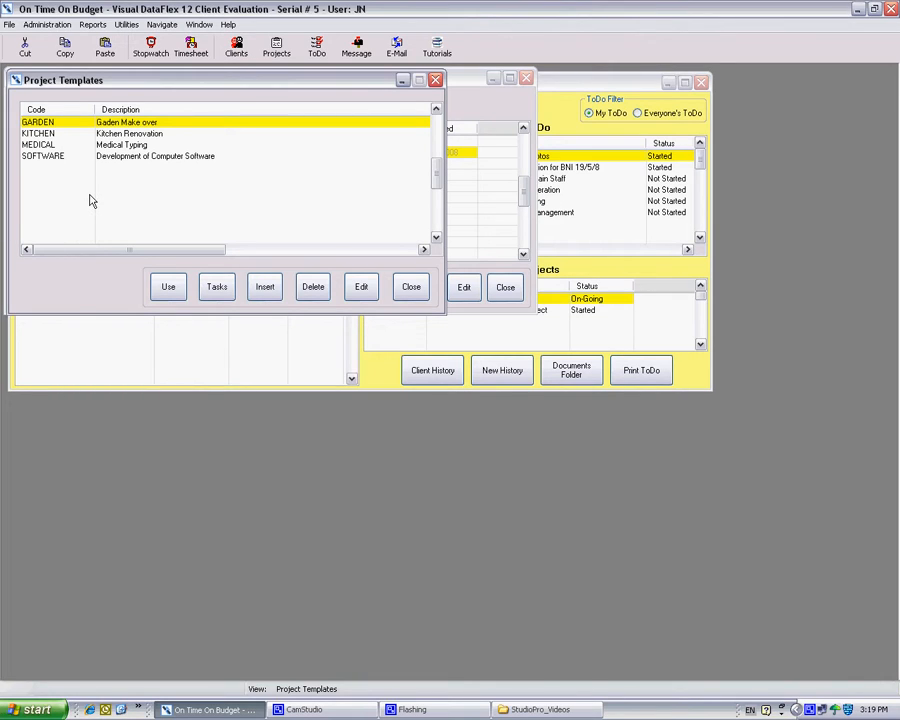
left_click(40, 135)
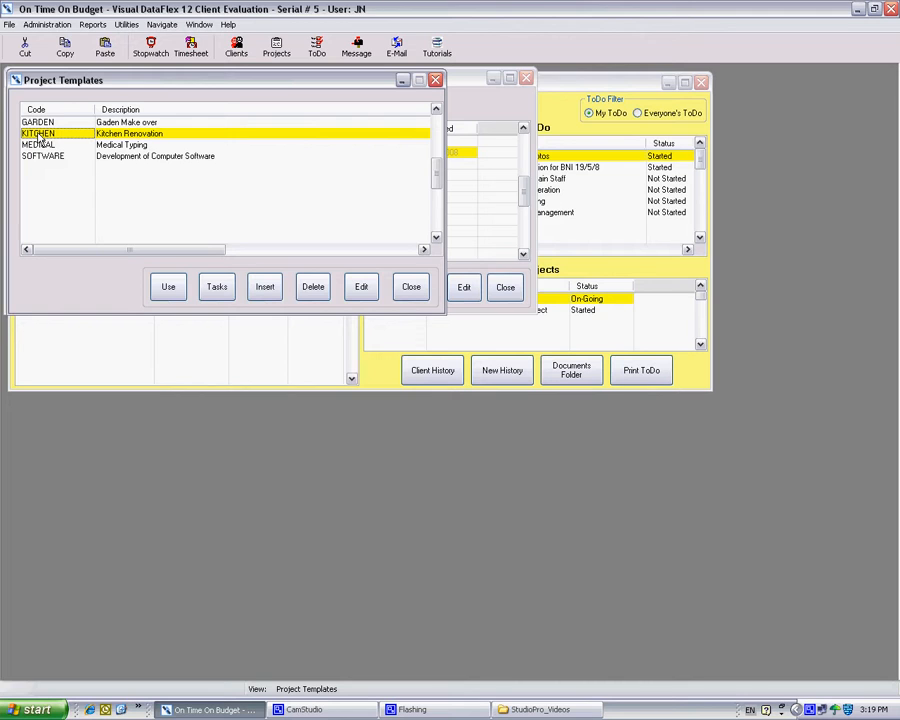
left_click(220, 291)
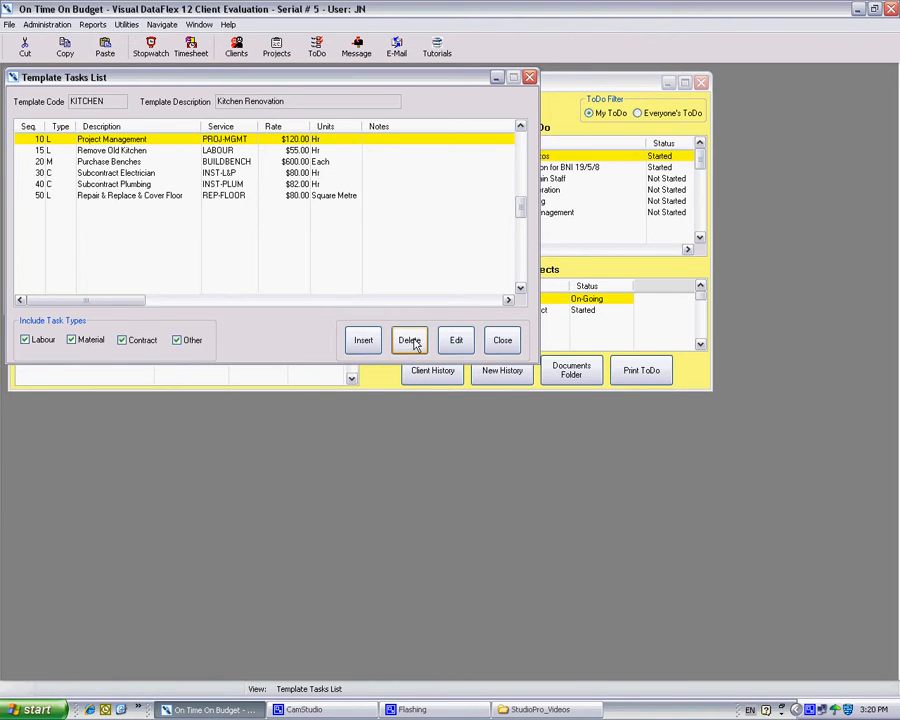
left_click(501, 342)
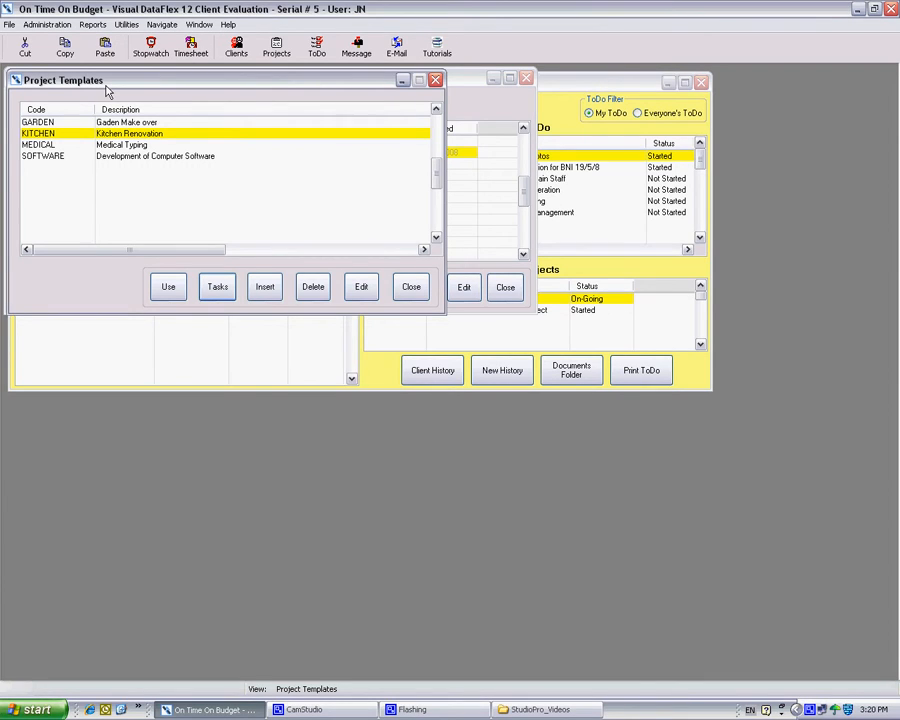
left_click(169, 287)
left_click(411, 290)
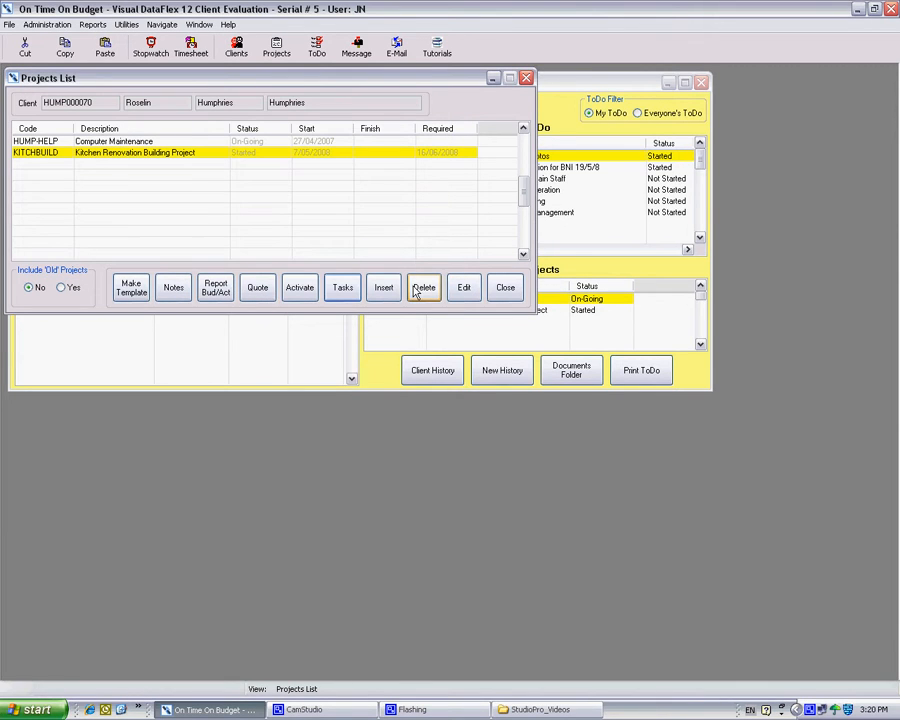
Add the note "More Details about this task" to KITCHBUILD's Repair & Replace & Cover Floor task, save it and close the task list.
left_click(344, 290)
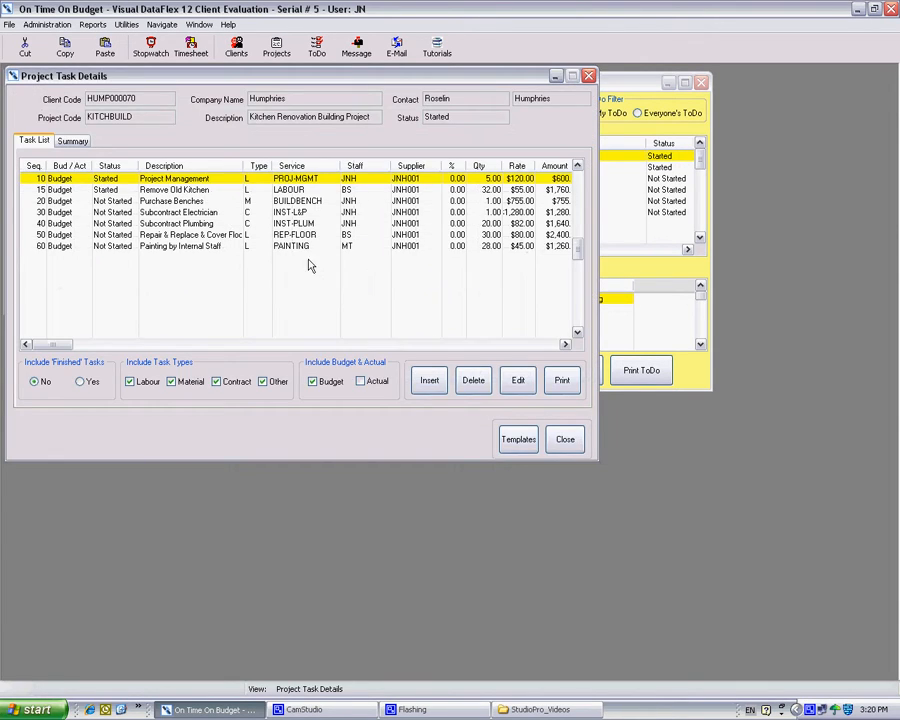
left_click(58, 250)
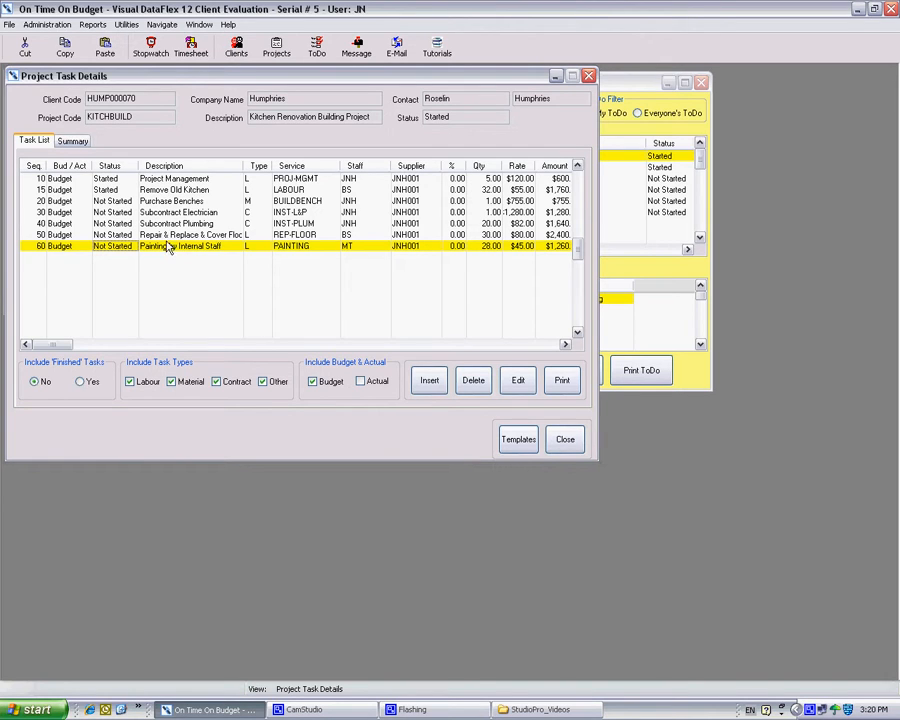
double_click(42, 234)
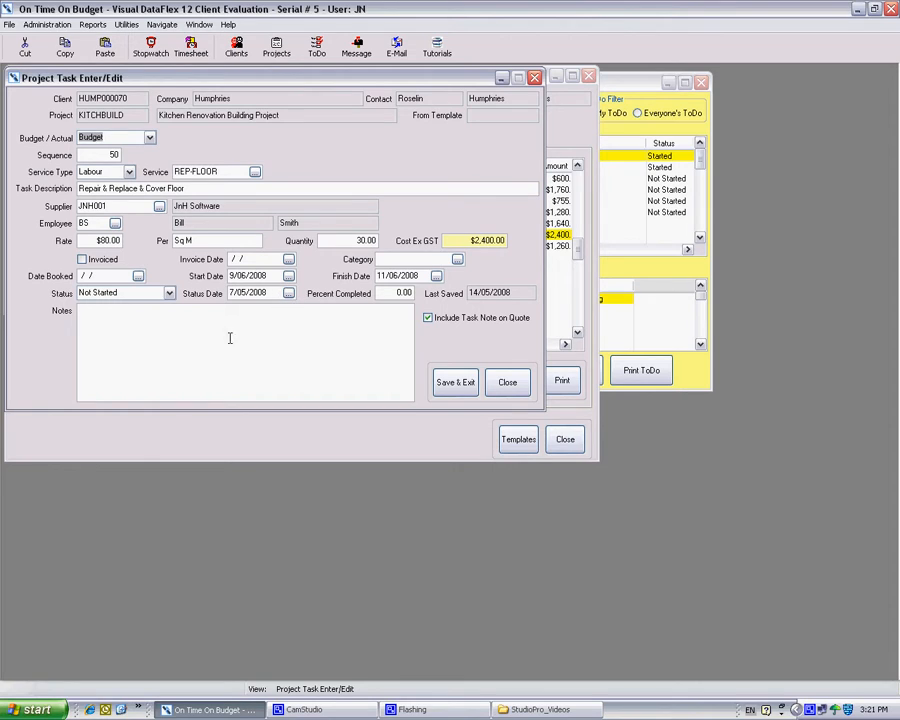
left_click(97, 310)
type("More Details about th")
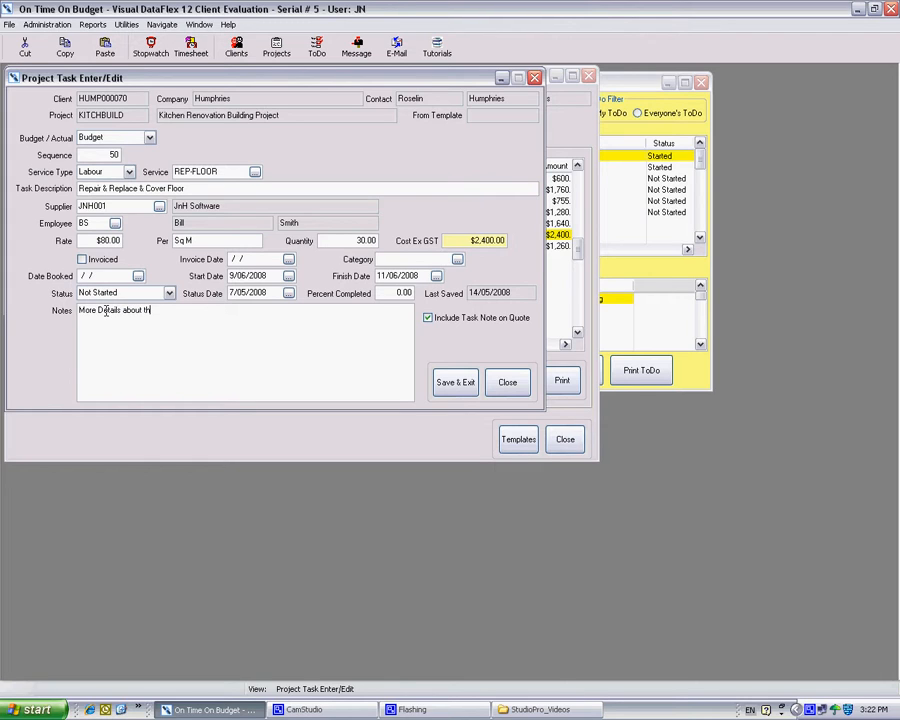
type("is task")
left_click(462, 385)
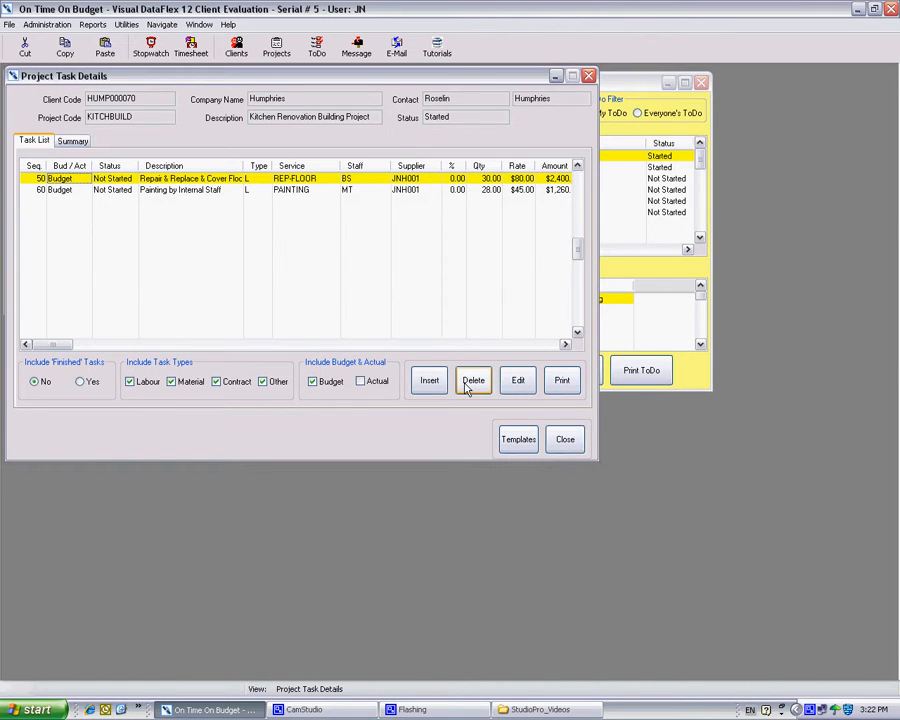
left_click(565, 440)
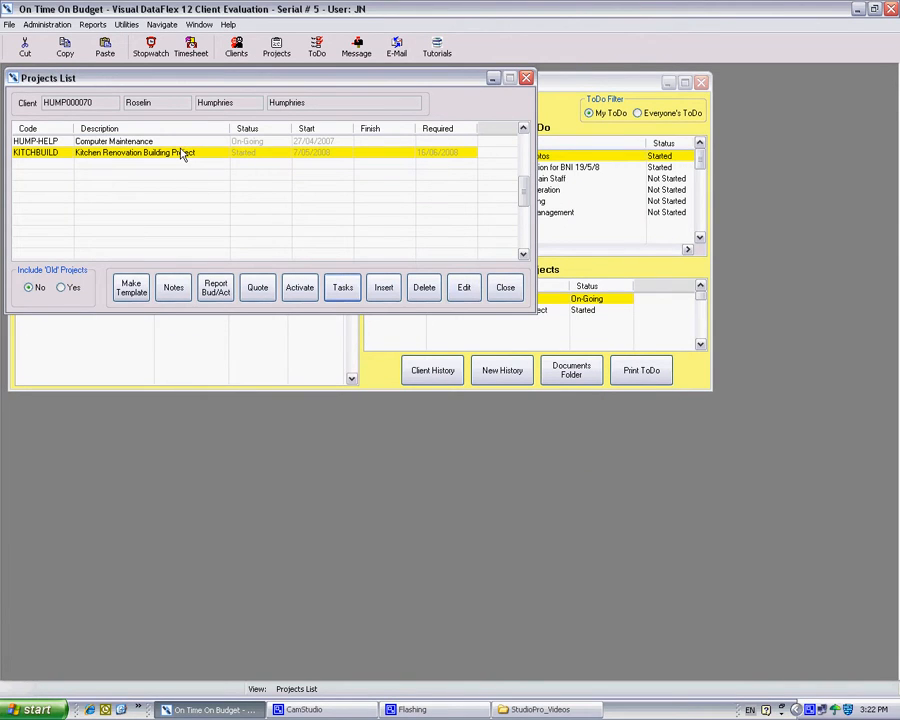
Preview the KITCHBUILD quote with tasks included, updating the project quote date, and close the preview.
left_click(258, 288)
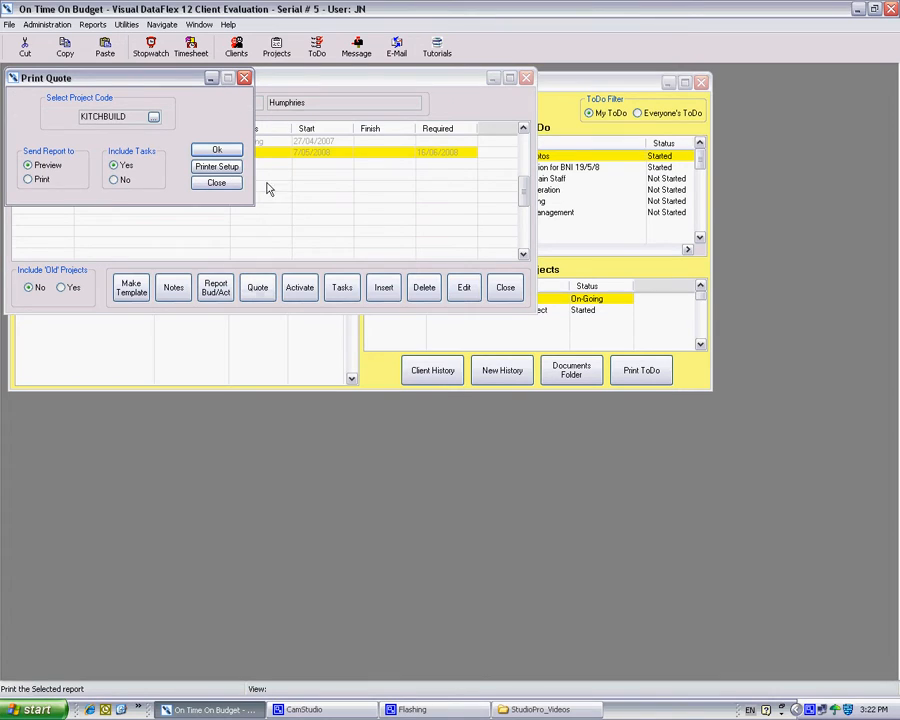
left_click(214, 152)
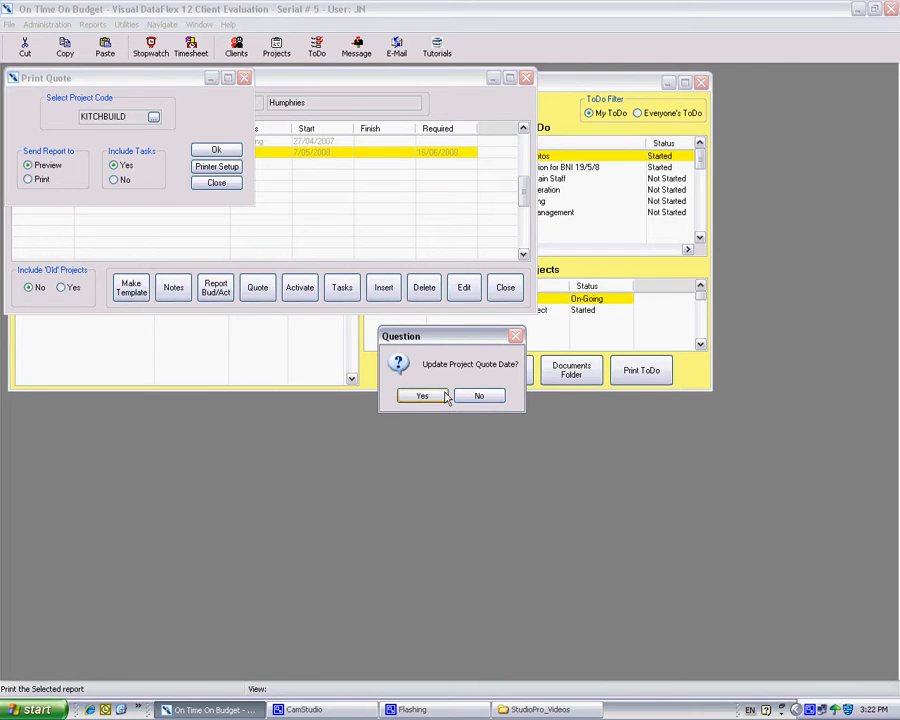
left_click(426, 396)
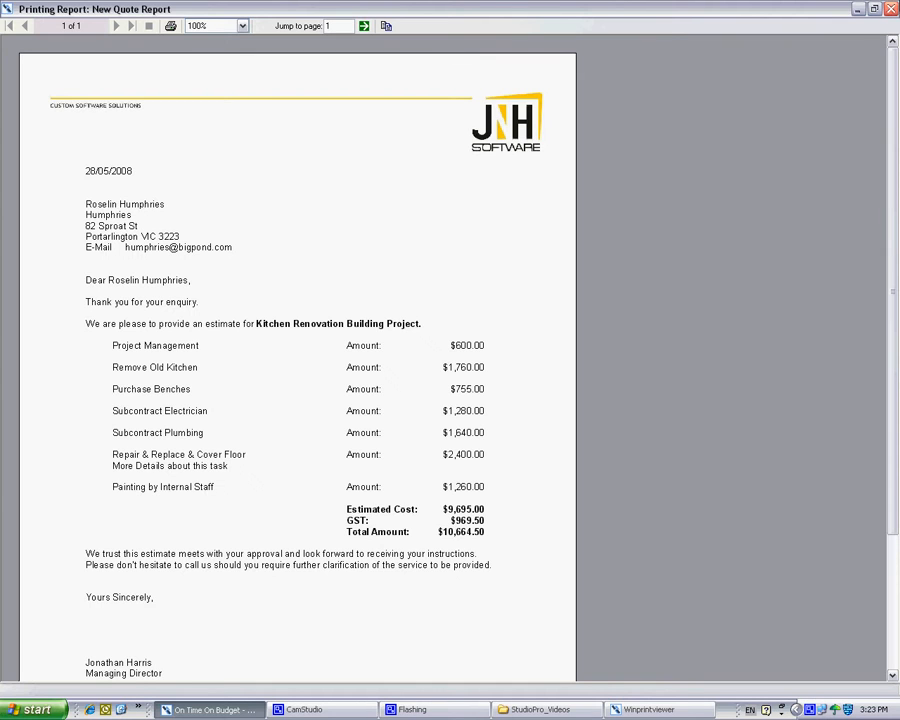
left_click(893, 9)
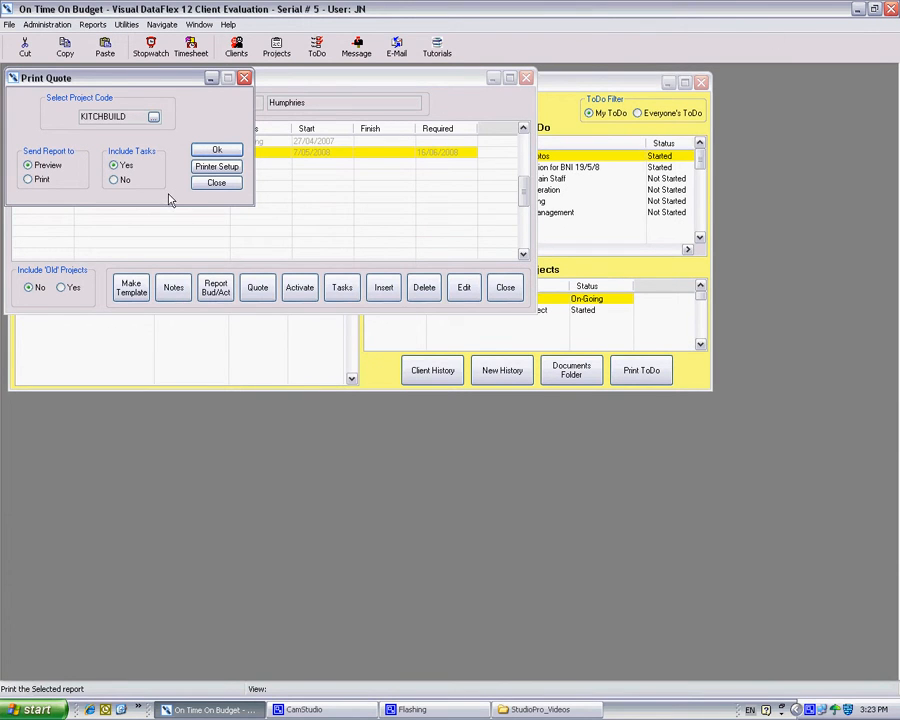
Try CutePDF Writer as the quote's printer, cancel the printer setup and close the quote dialog.
left_click(214, 167)
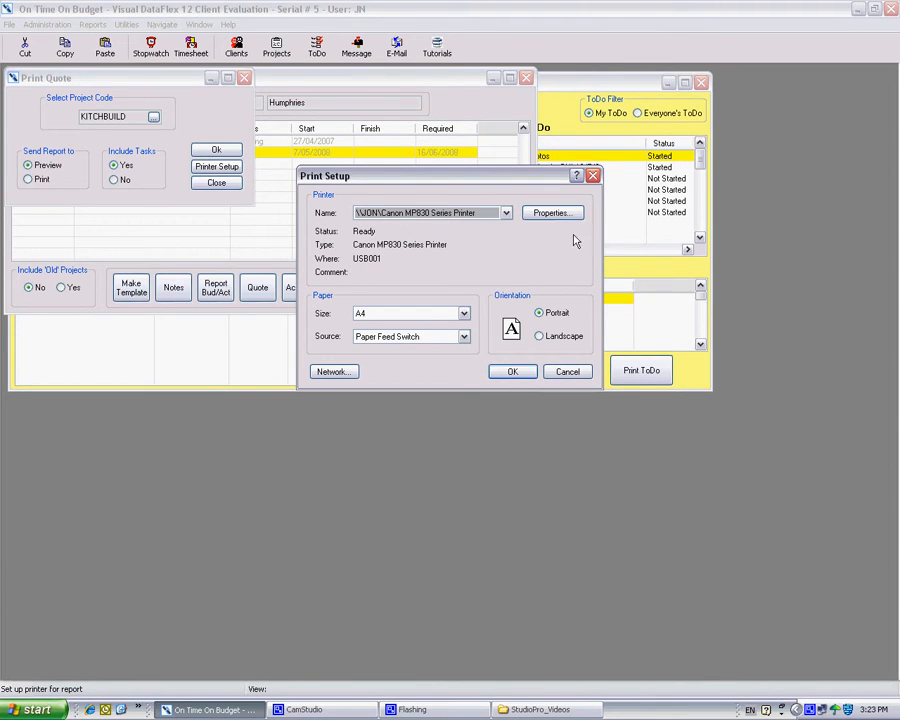
left_click(506, 214)
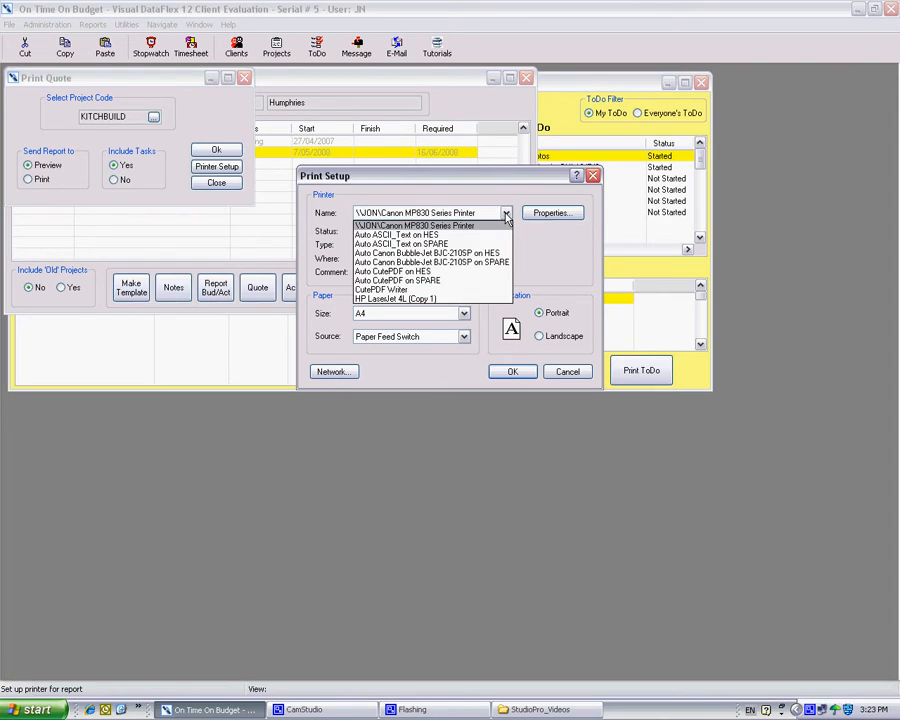
left_click(420, 289)
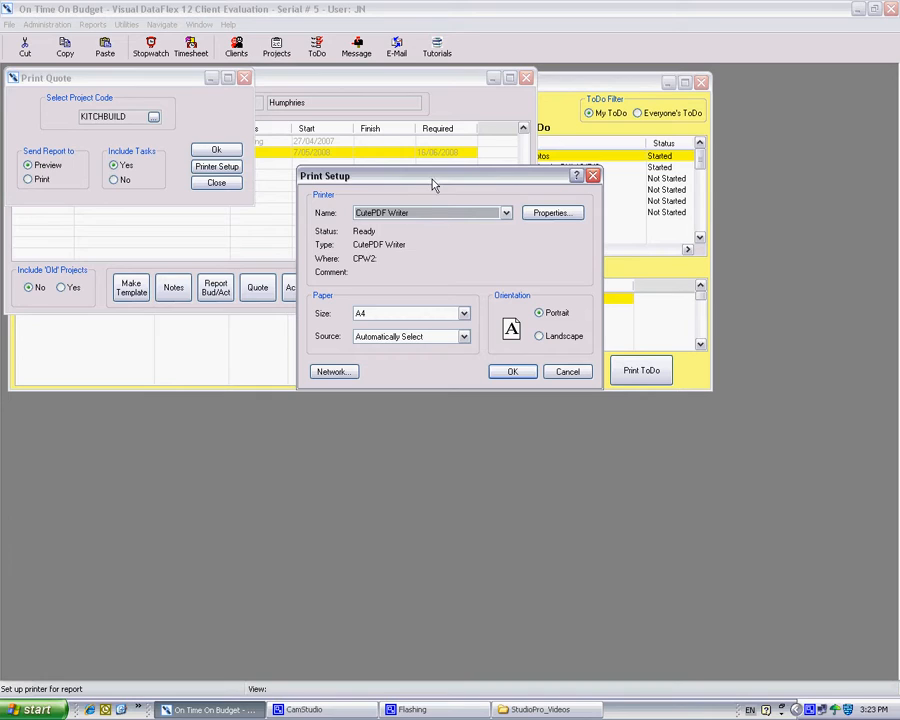
left_click(580, 373)
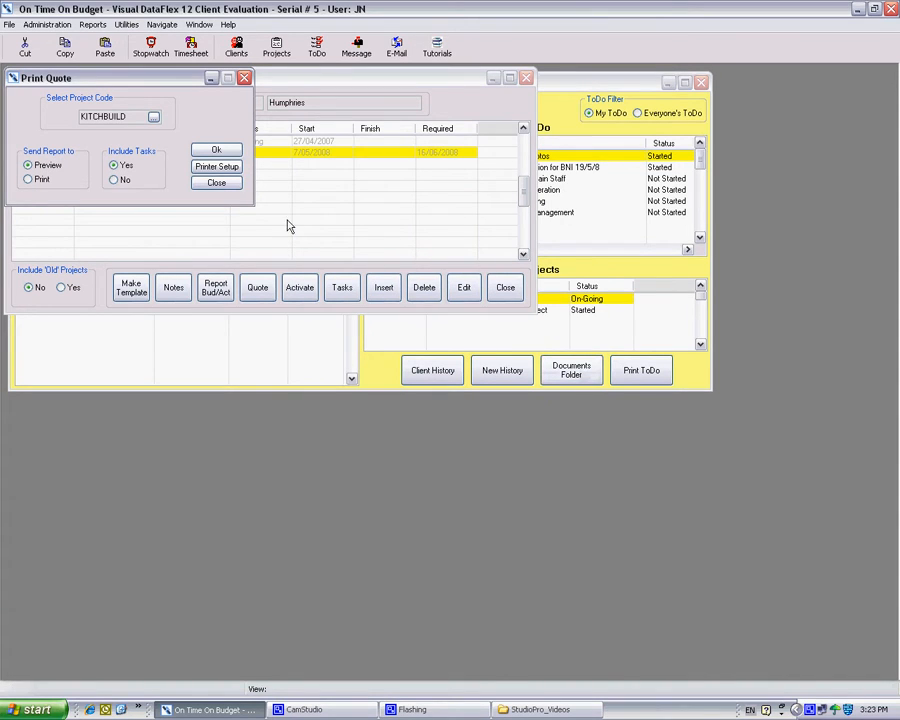
left_click(217, 183)
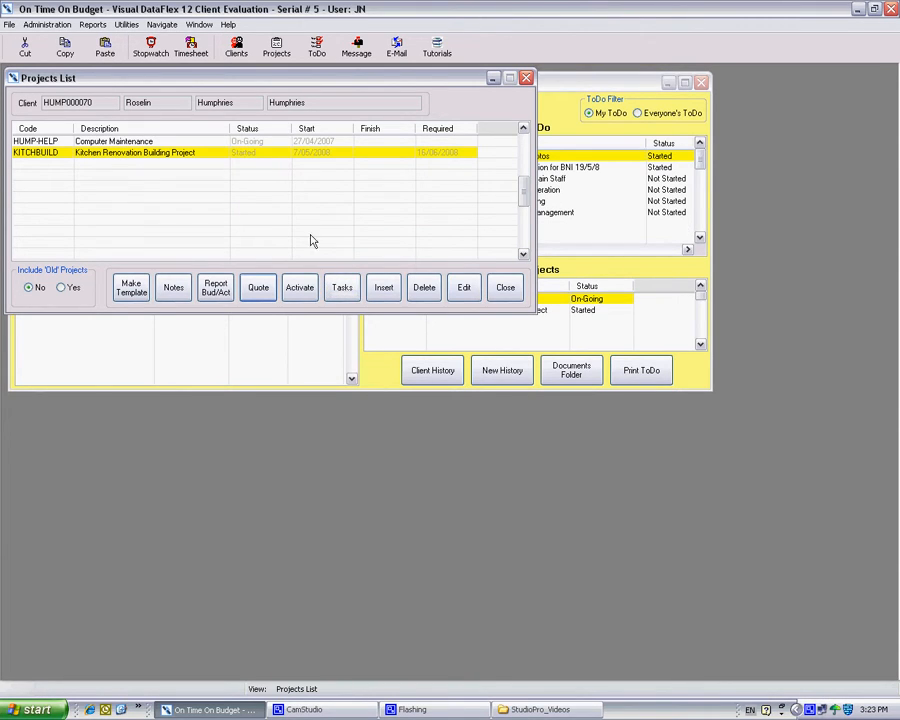
Filter the KITCHBUILD task list to actual tasks only, with finished tasks included, and select the Purchase Benches task.
left_click(190, 155)
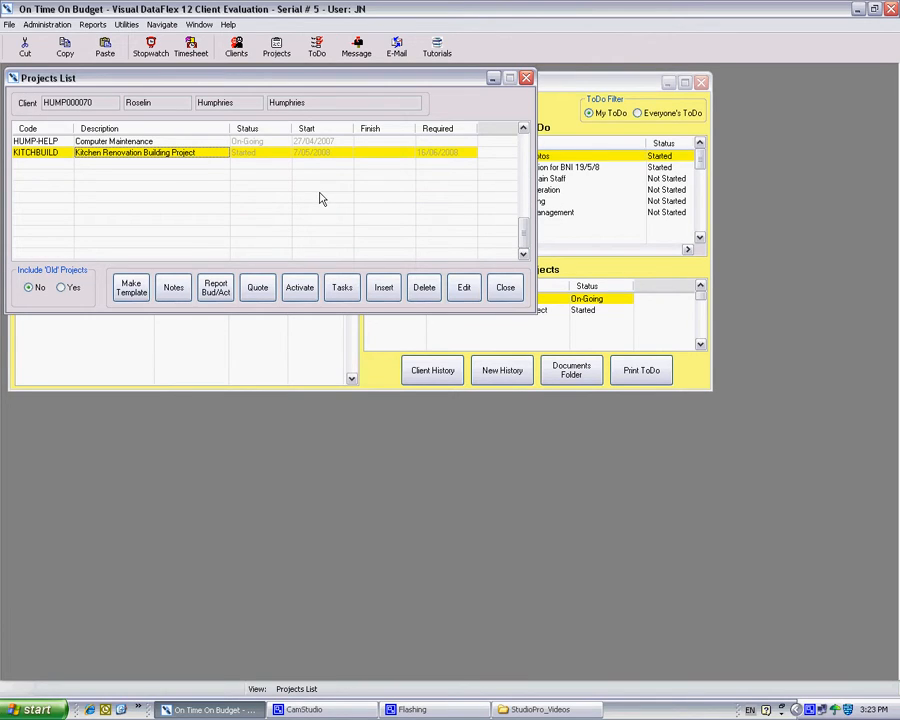
left_click(342, 289)
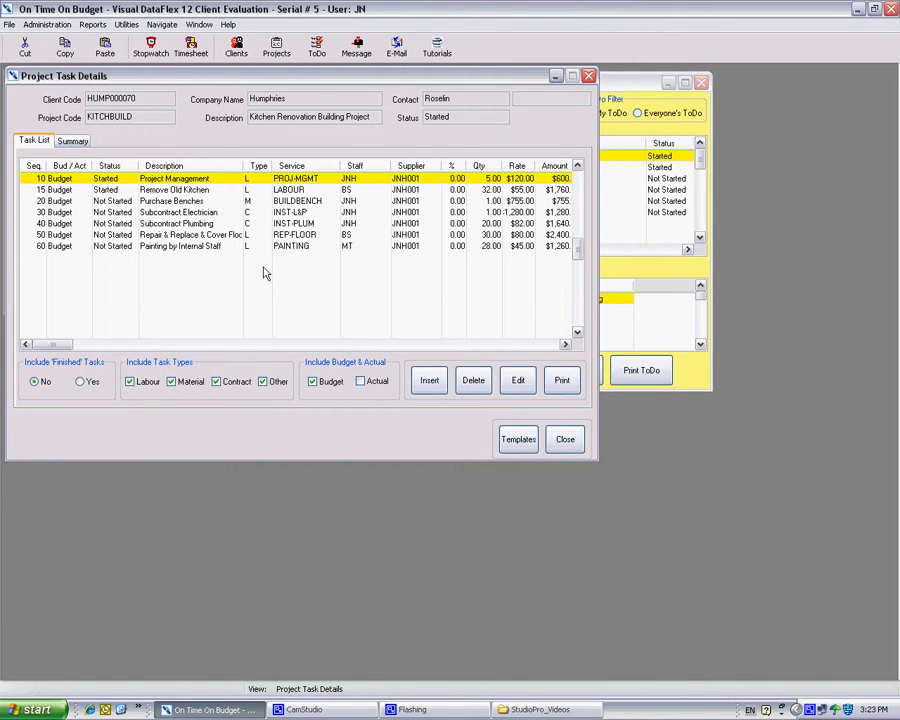
left_click(362, 382)
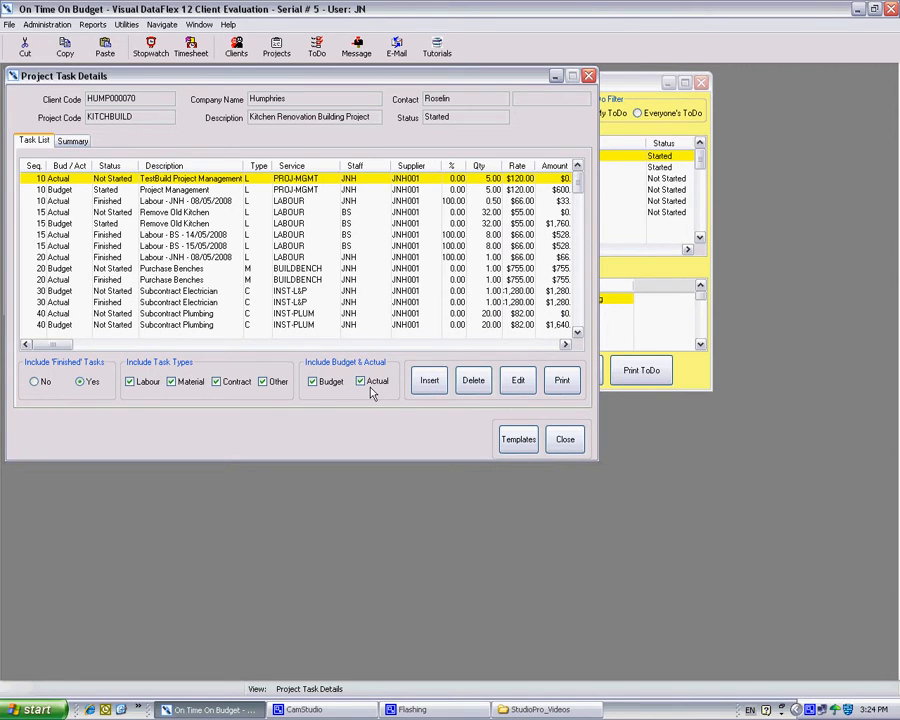
left_click(314, 383)
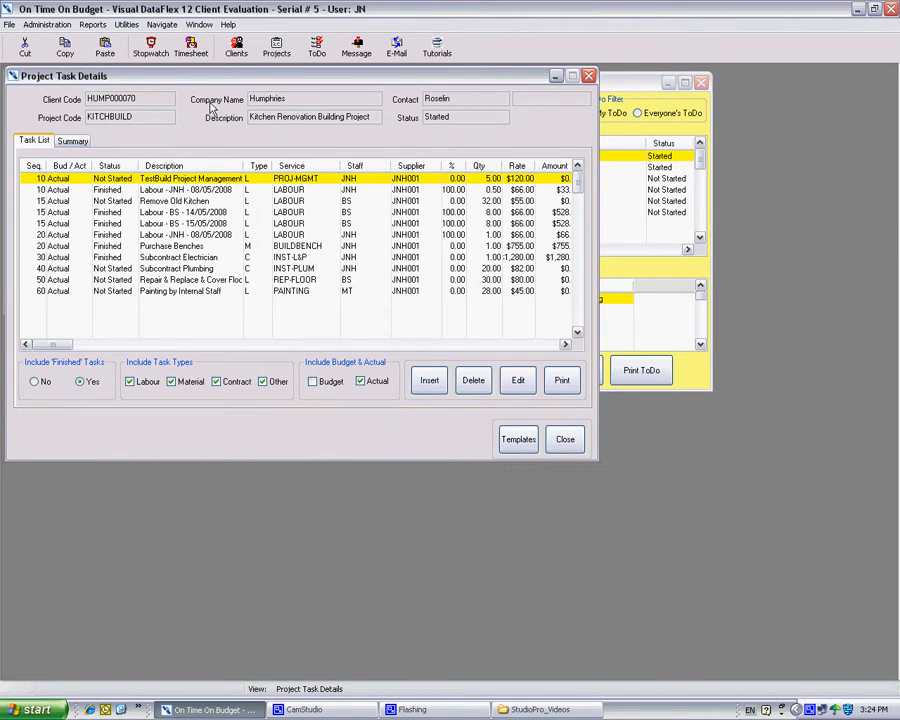
left_click(109, 247)
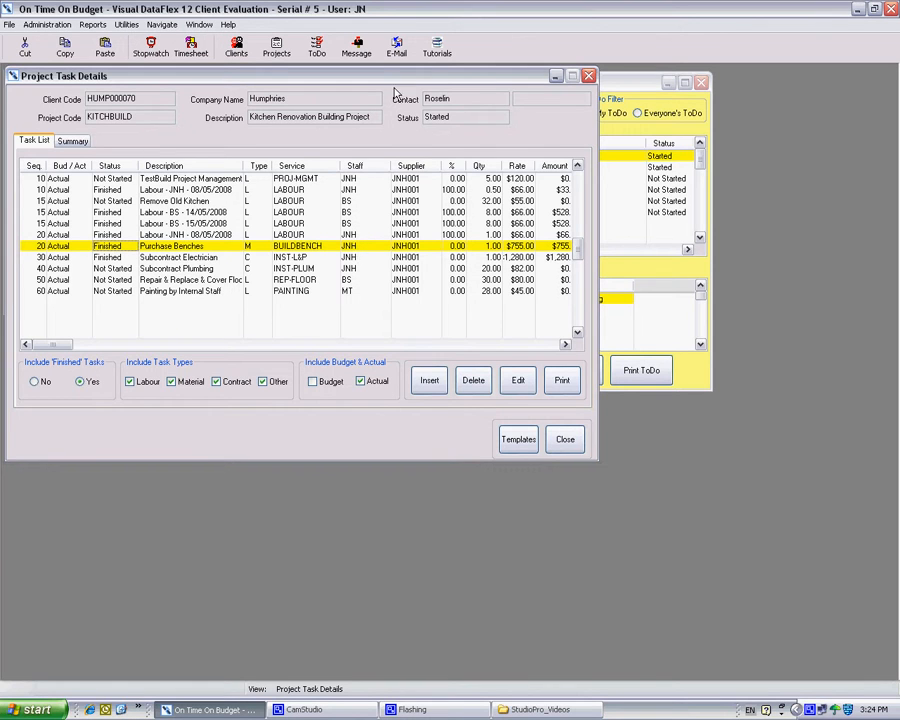
Arrange the project task details and dashboard windows so both are in view, and select the Subcontract Plumbing task.
left_click_drag(390, 78, 434, 253)
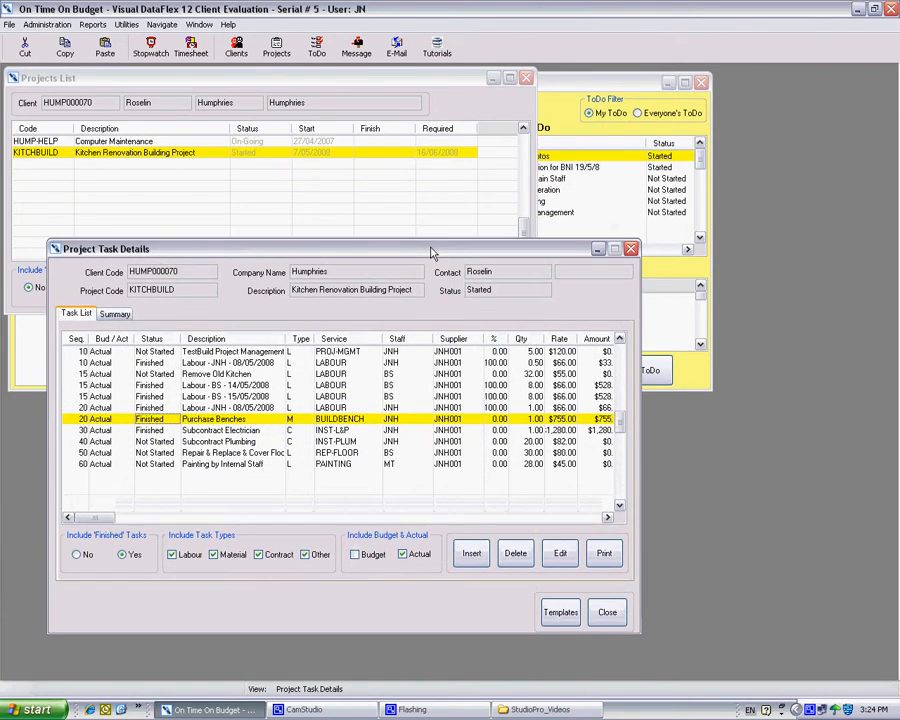
left_click_drag(585, 87, 755, 78)
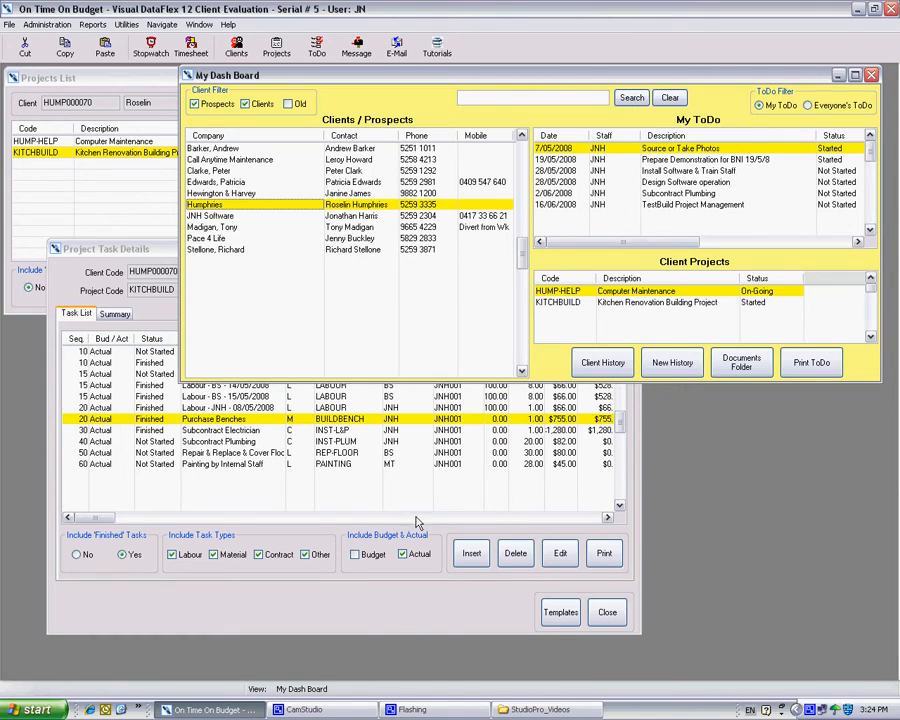
left_click(156, 462)
scroll(157, 447, "down", 2)
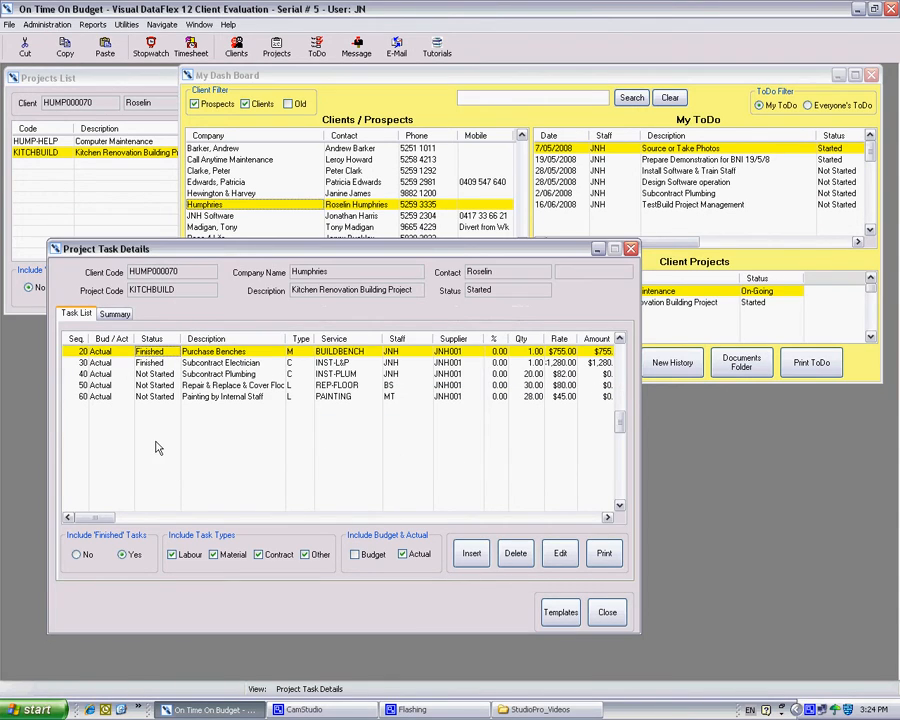
left_click(84, 376)
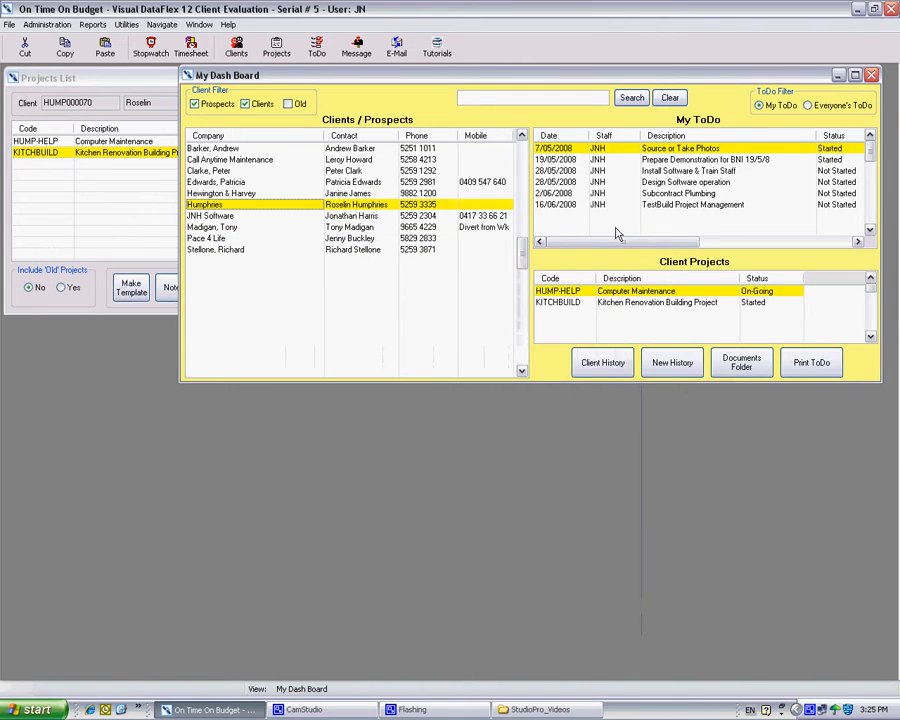
Set the Subcontract Plumbing to-do's status to Finished with due date 29/05/2008, and save it.
double_click(553, 194)
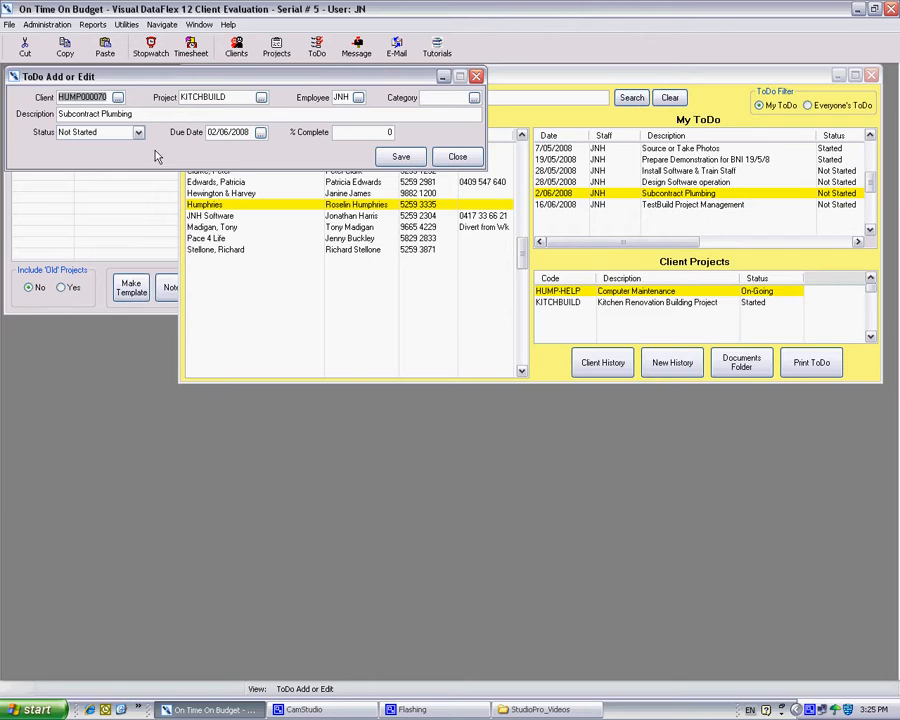
left_click(139, 133)
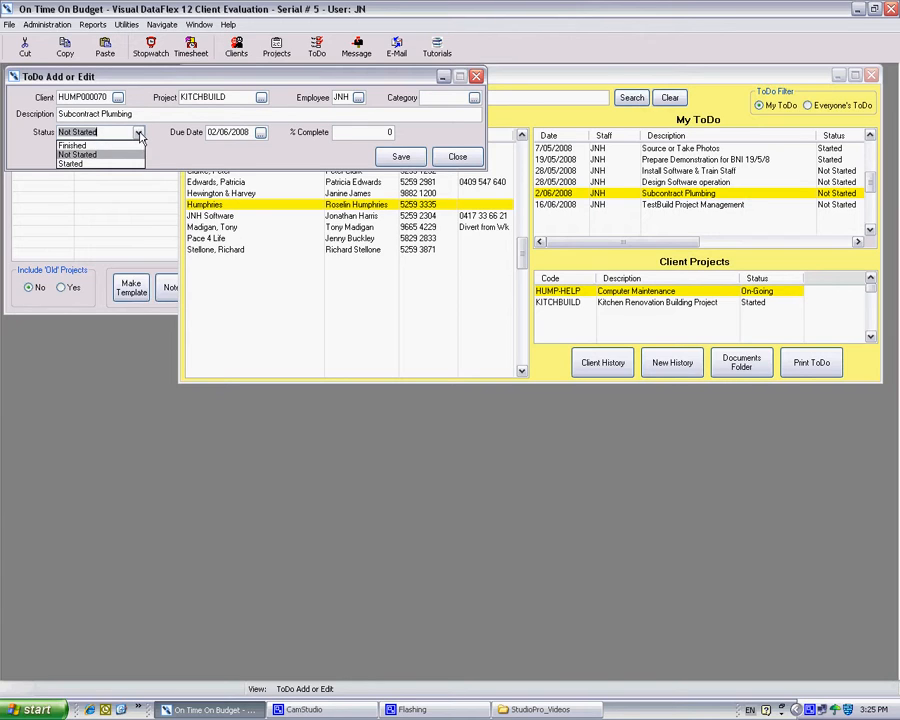
left_click(133, 146)
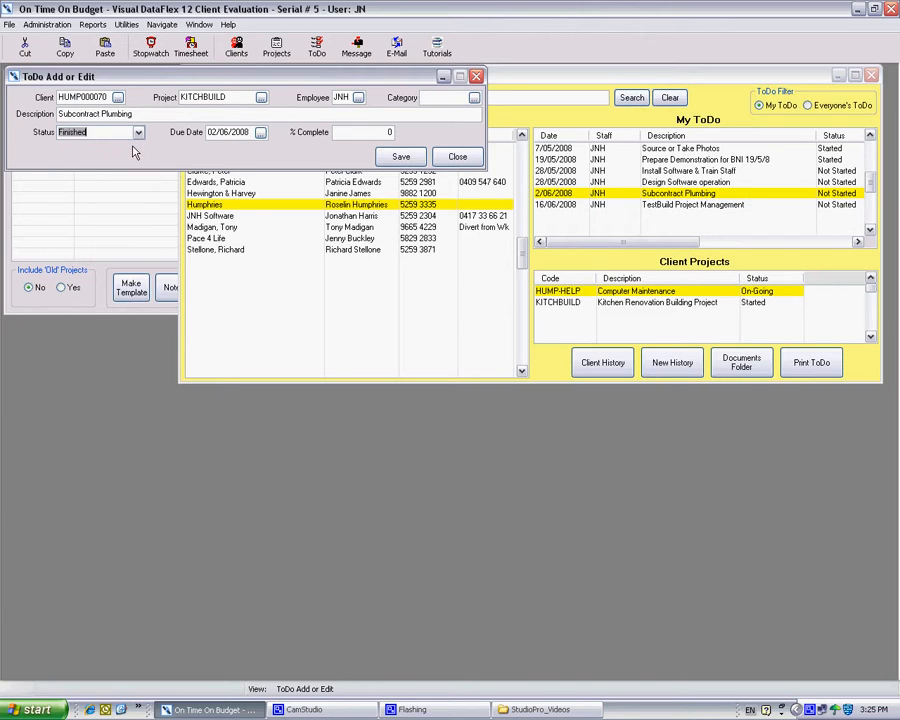
left_click(260, 132)
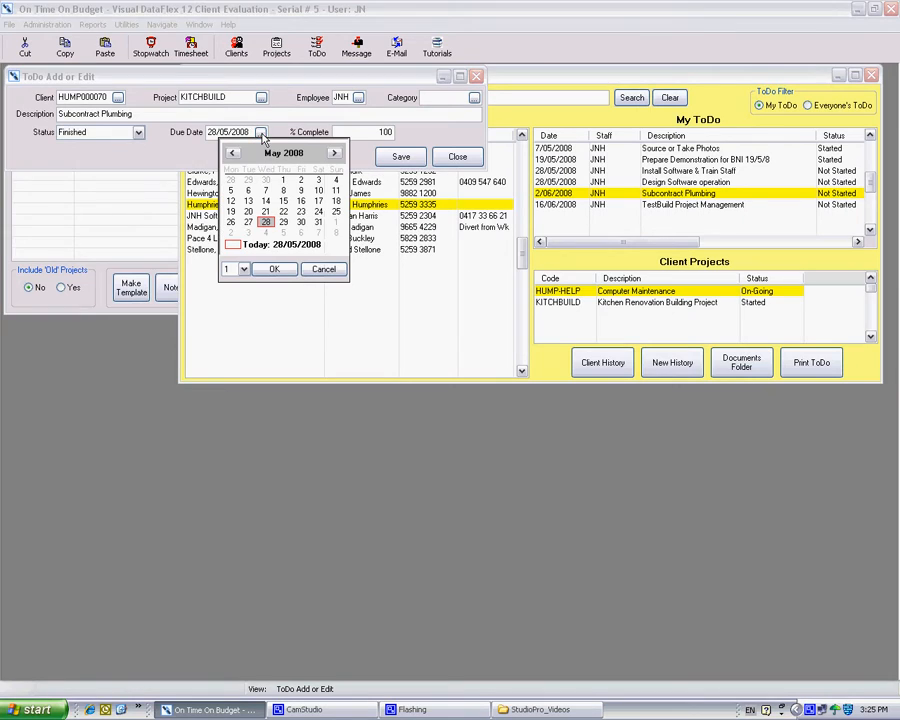
left_click(285, 223)
left_click(288, 270)
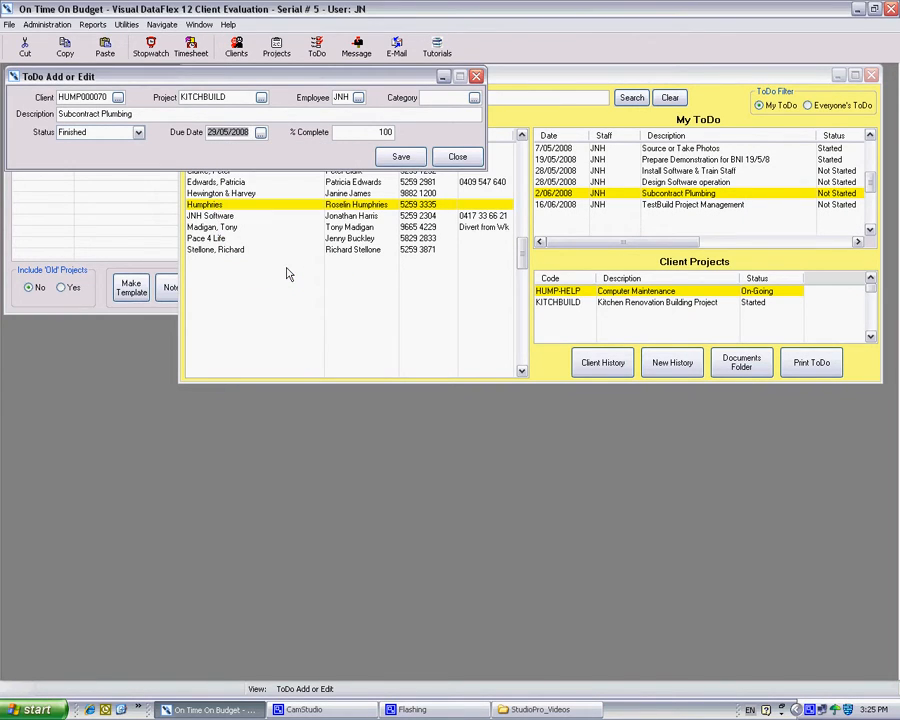
left_click(399, 158)
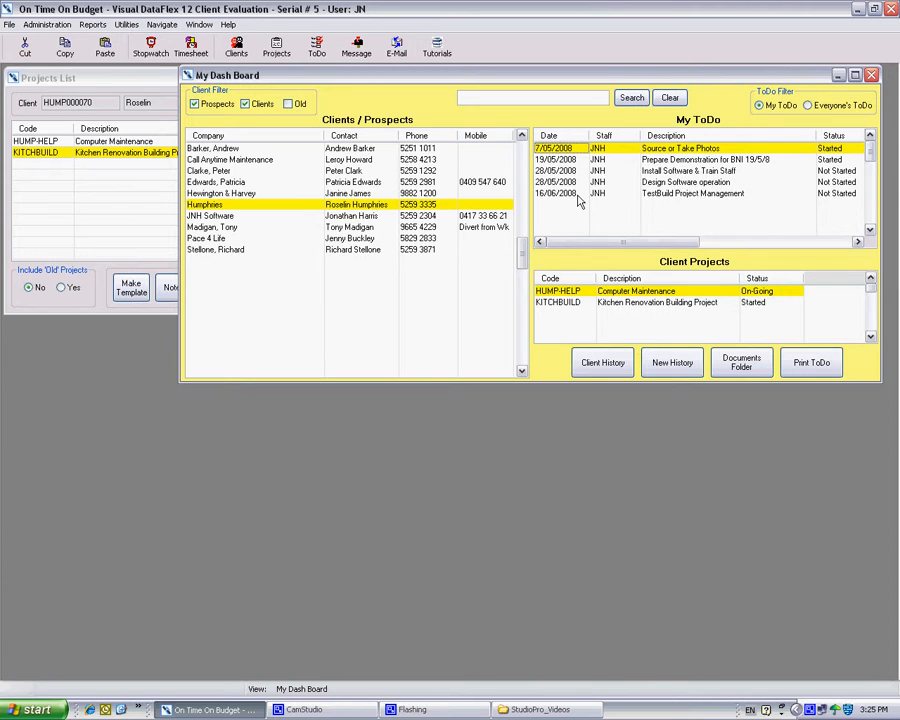
Set up a Staff Utilisation report for all employees covering 19/05/2008 to 31/05/2008.
left_click(127, 84)
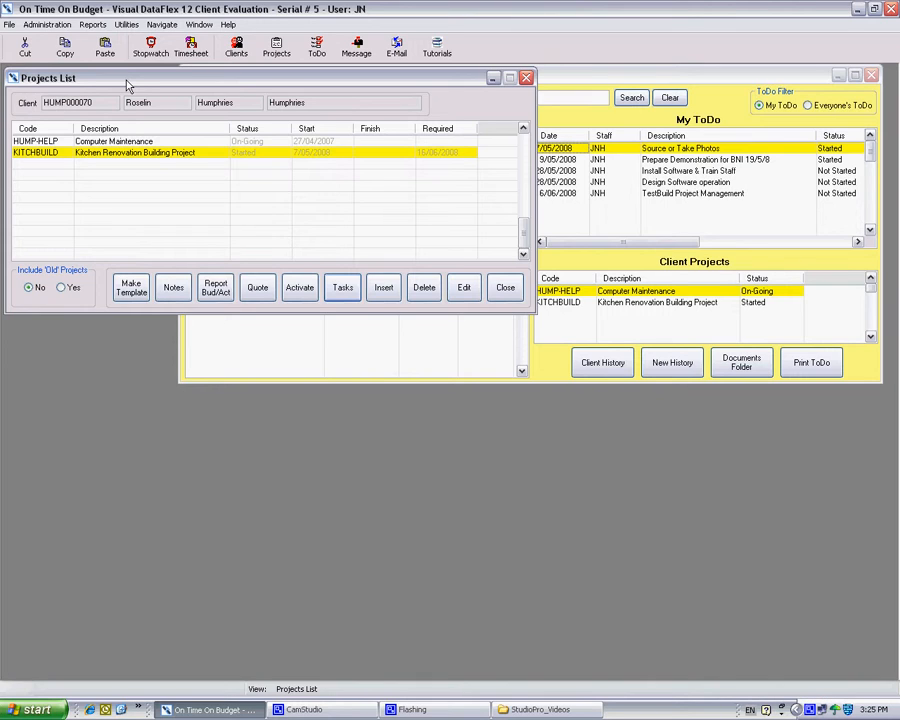
left_click(95, 27)
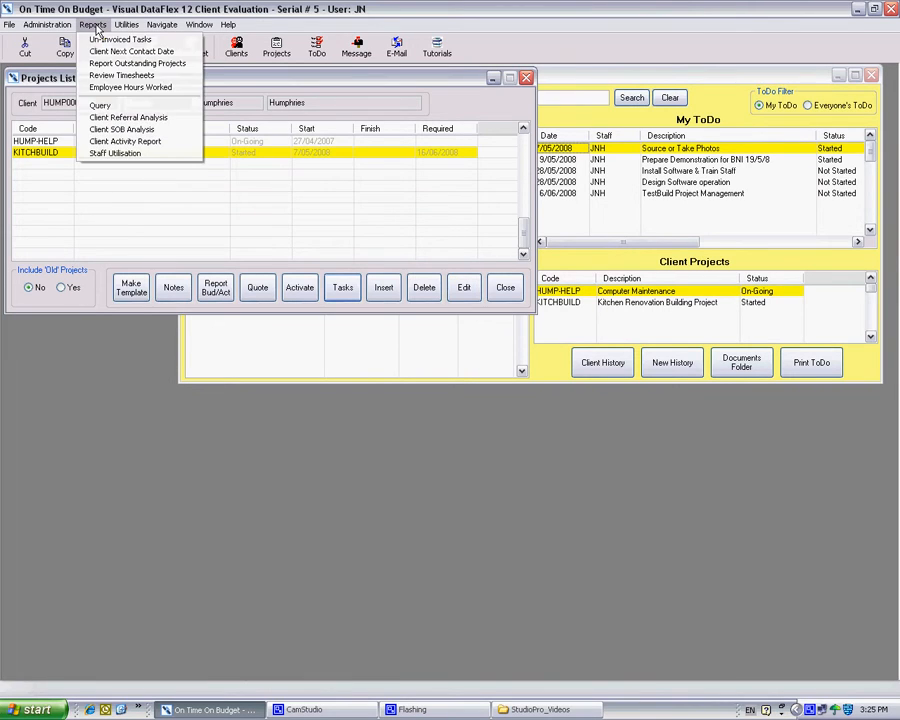
left_click(116, 155)
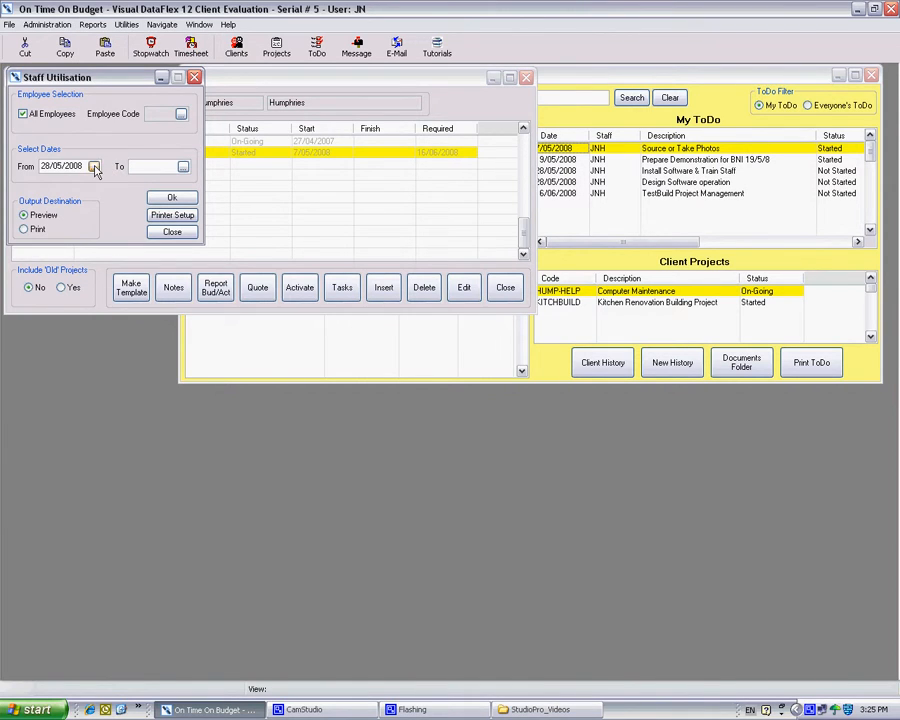
left_click(94, 167)
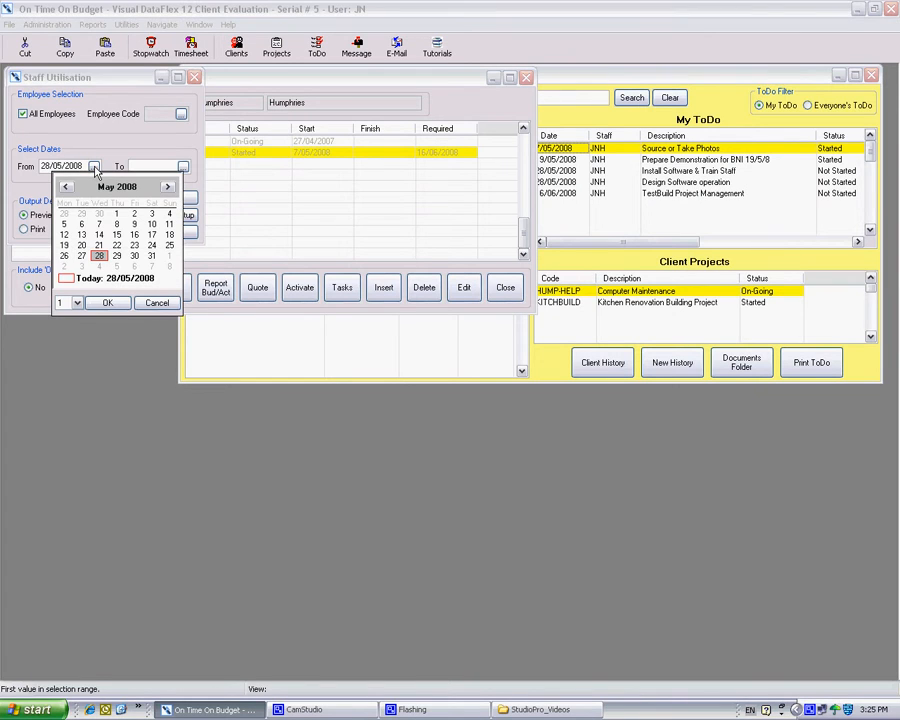
left_click(64, 245)
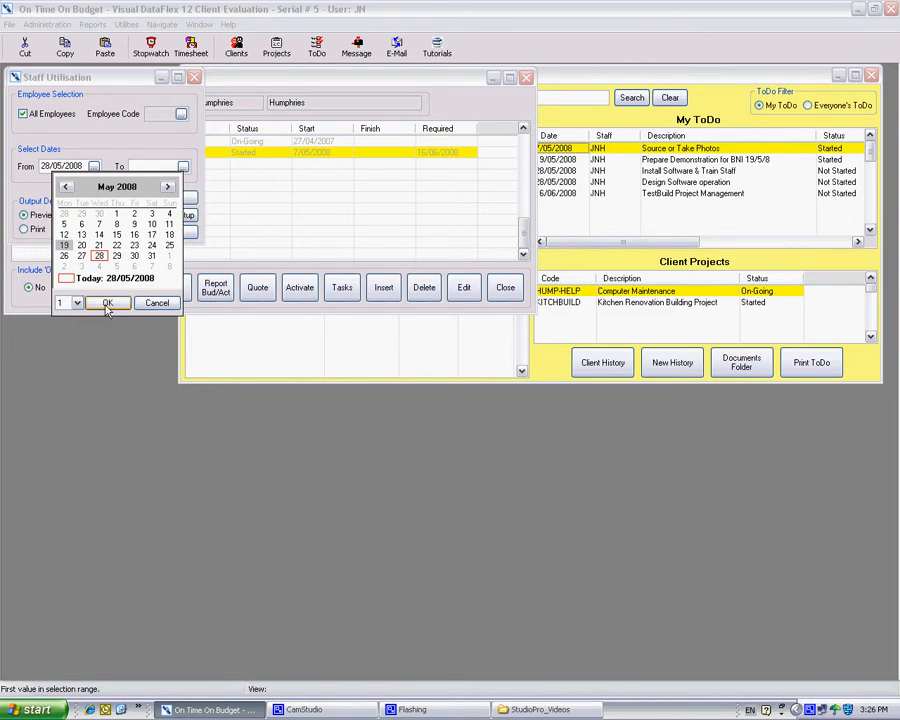
left_click(108, 303)
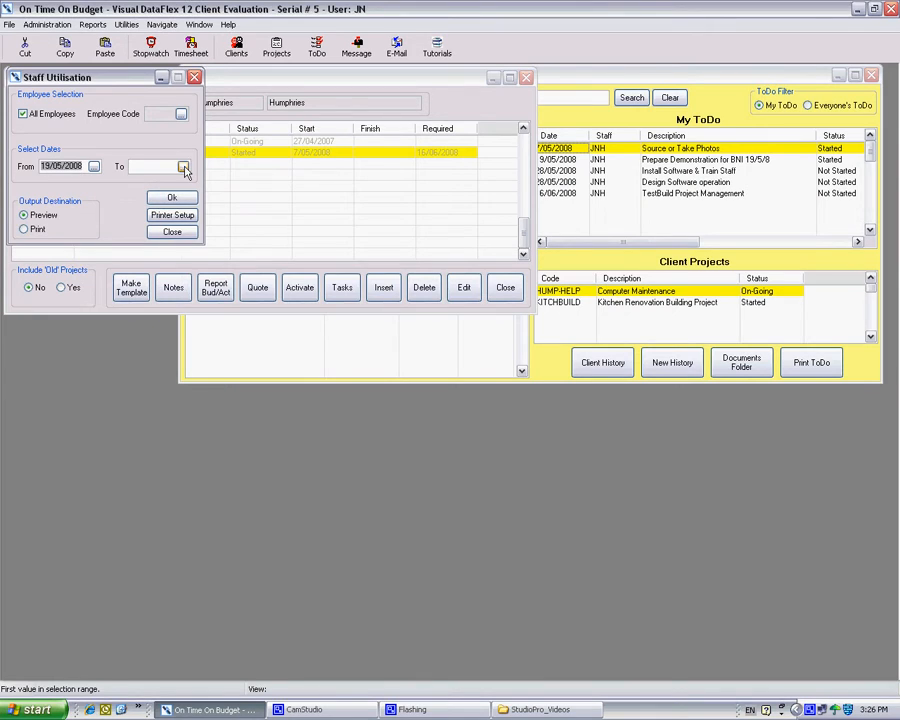
left_click(183, 167)
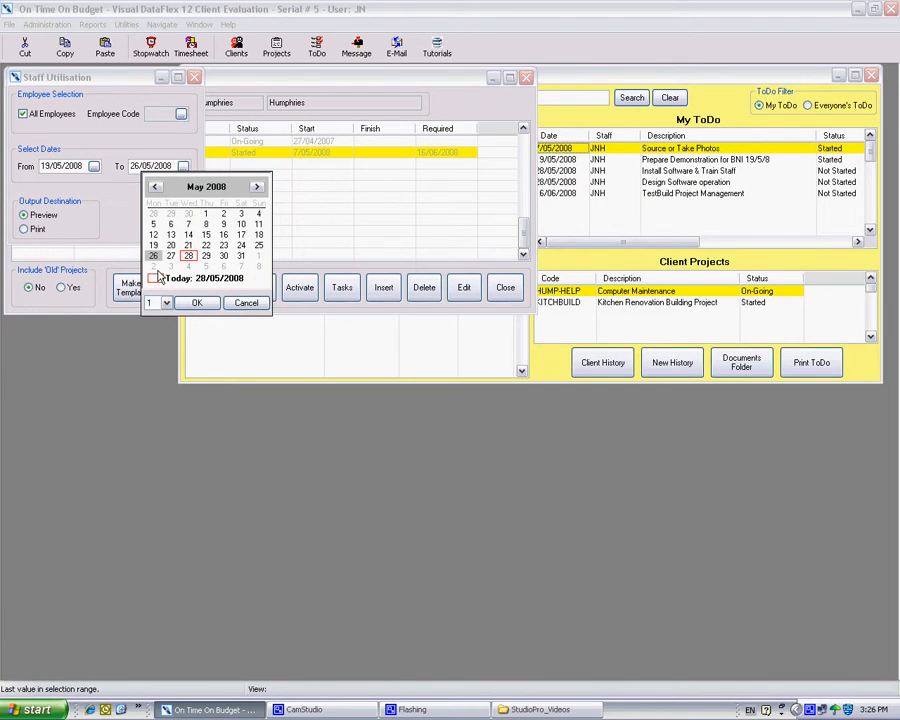
left_click(241, 257)
left_click(197, 303)
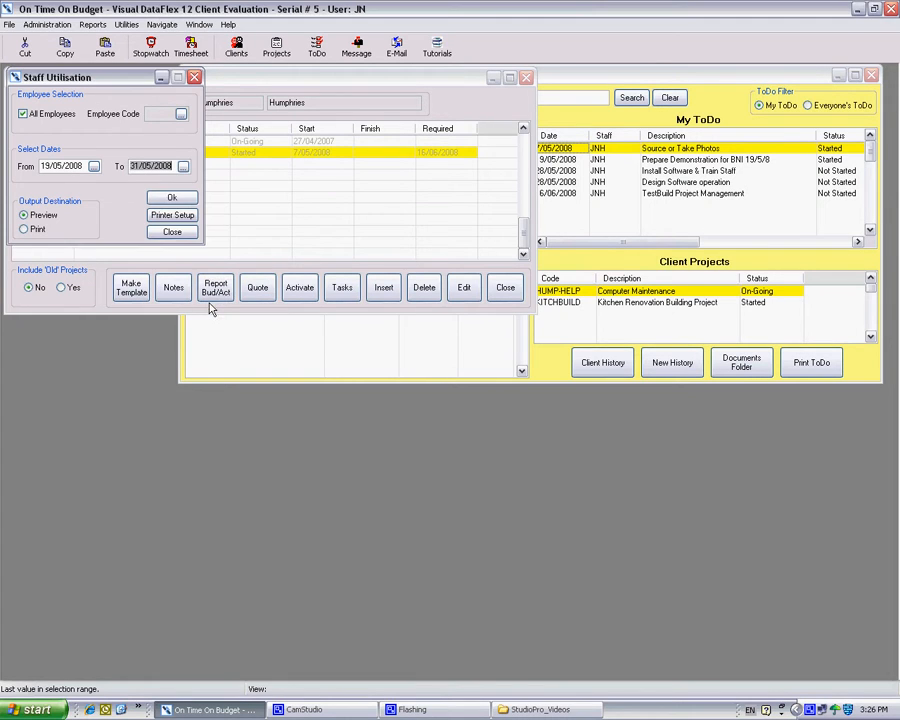
Preview the Staff Utilisation report, examine each employee's task timeline, and close the preview and report dialog.
left_click(175, 199)
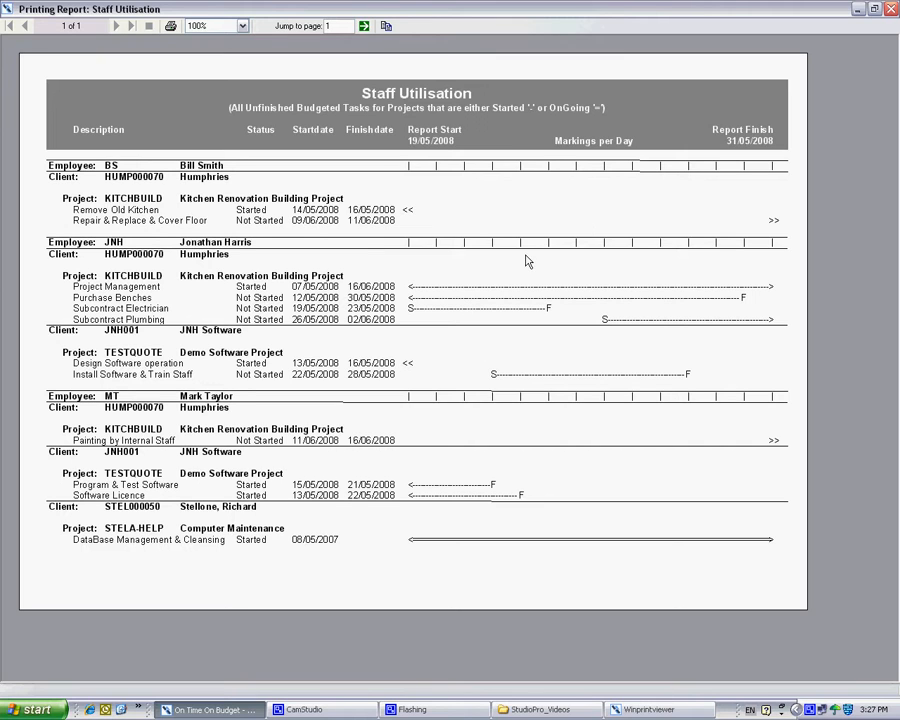
left_click(891, 10)
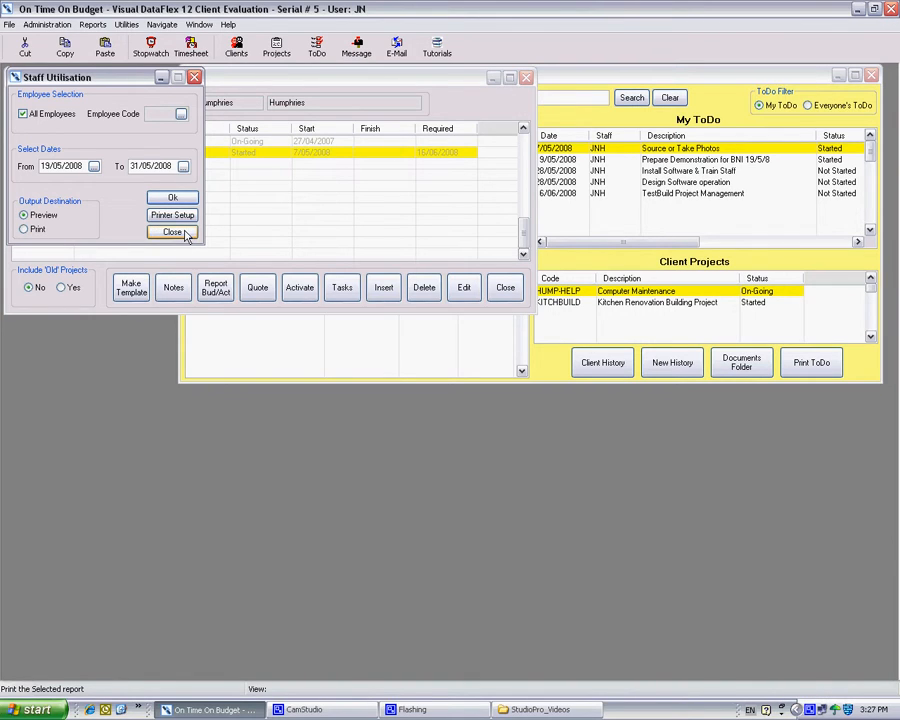
left_click(172, 232)
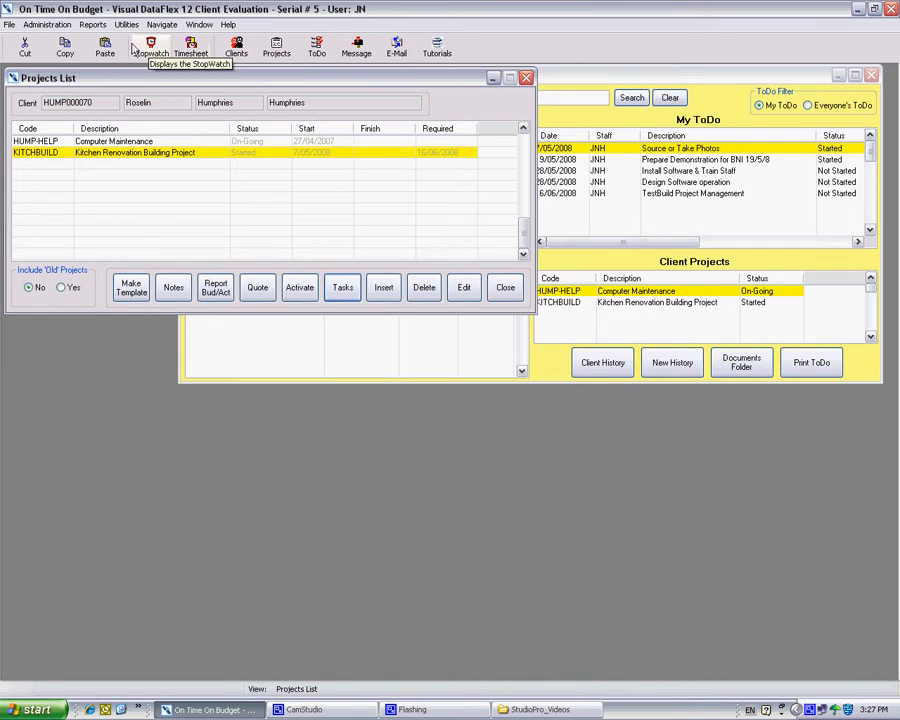
Review the uninvoiced tasks in the Actual Project Details list and close the list.
left_click(60, 28)
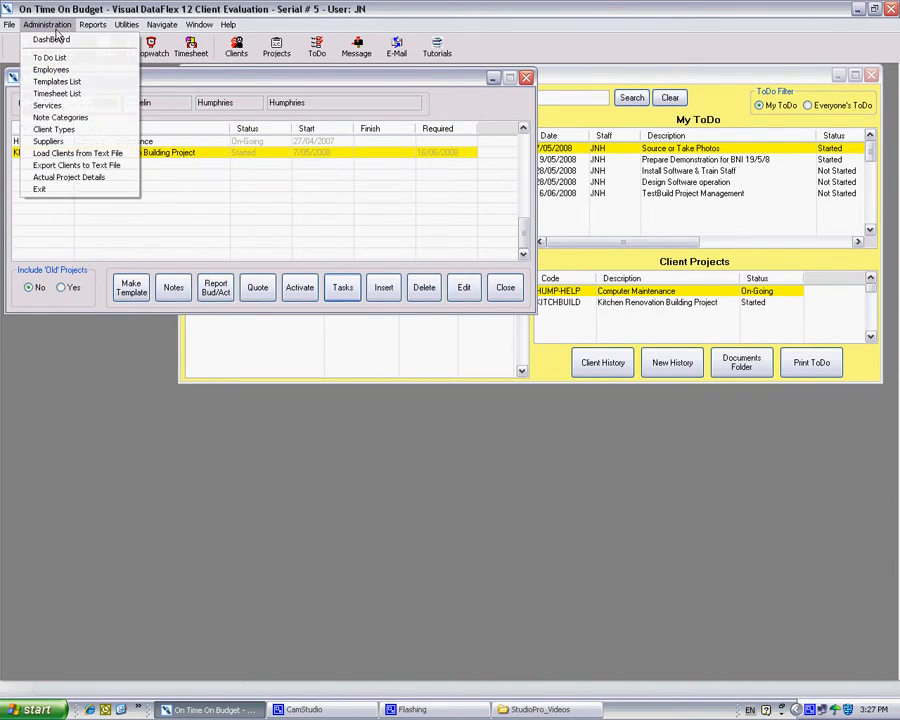
left_click(54, 179)
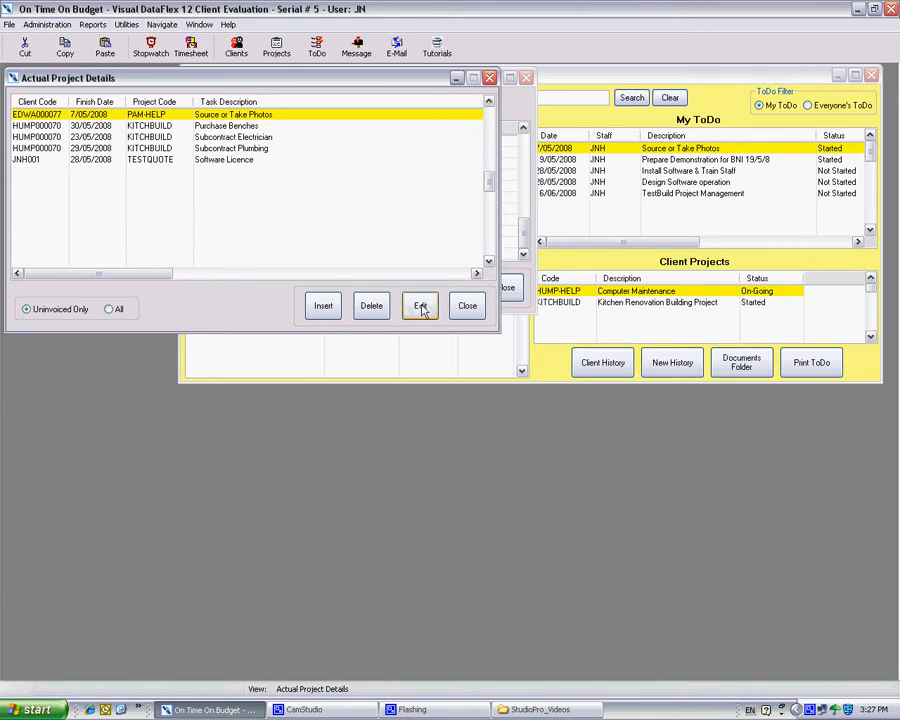
left_click(465, 308)
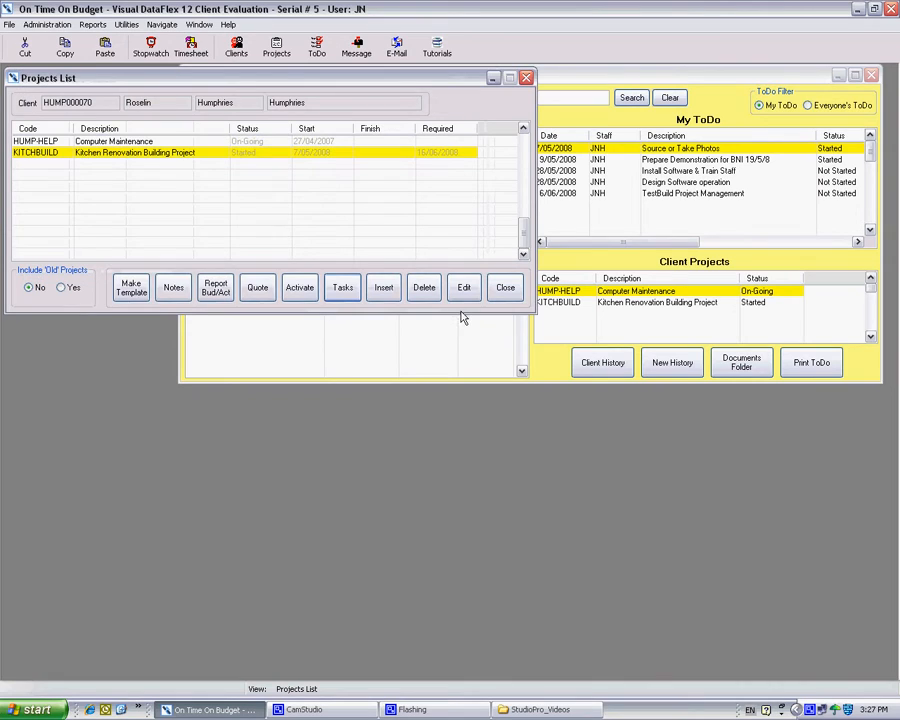
Preview the KITCHBUILD budget versus actual report, compare the task amounts, and close the preview and report dialog.
left_click(216, 290)
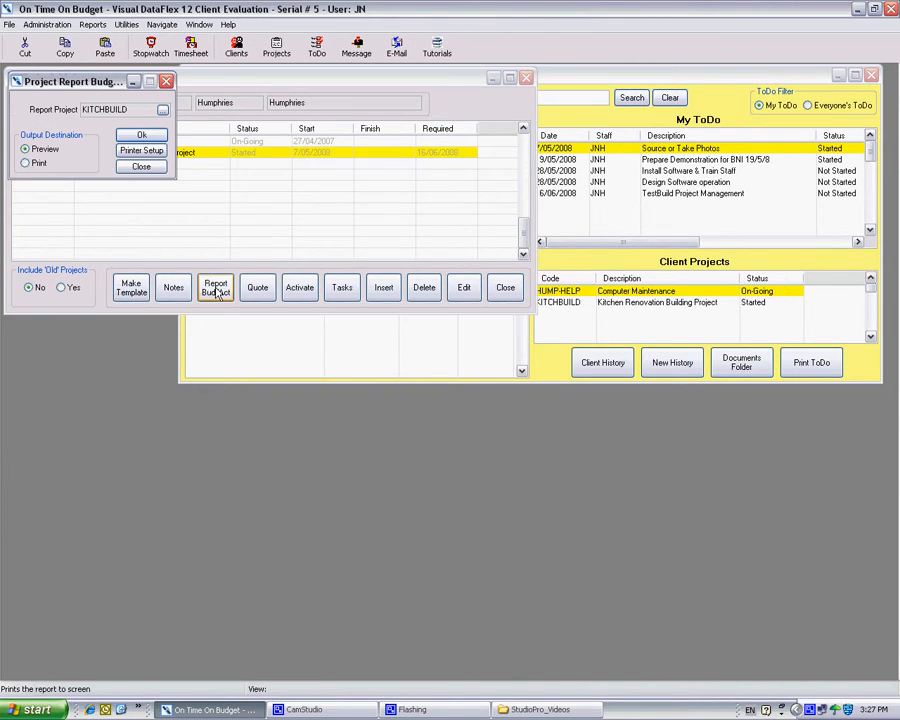
left_click(145, 137)
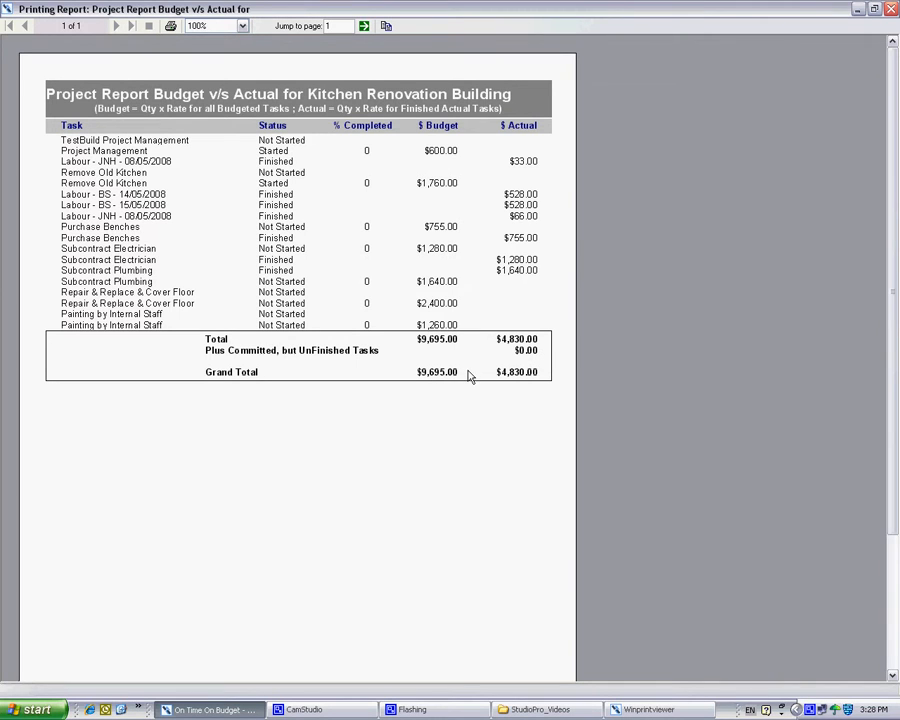
left_click(891, 9)
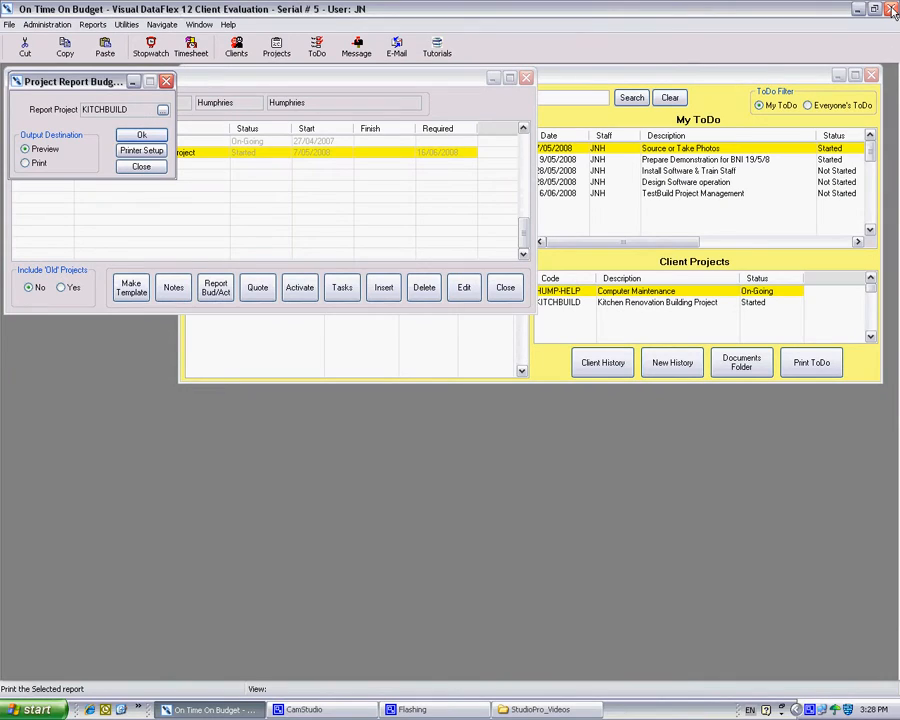
left_click(141, 167)
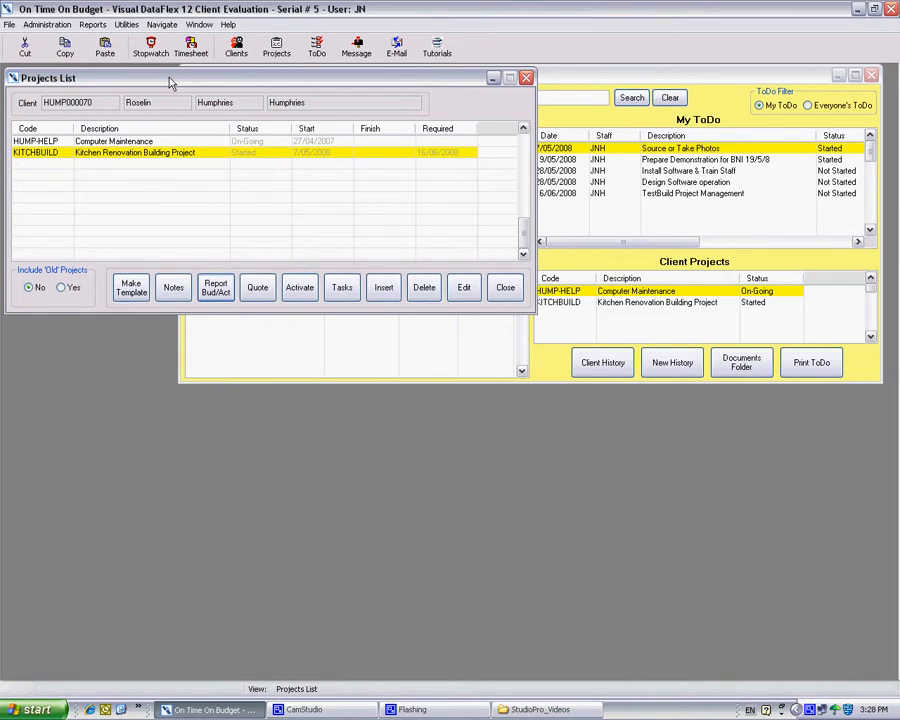
left_click(875, 10)
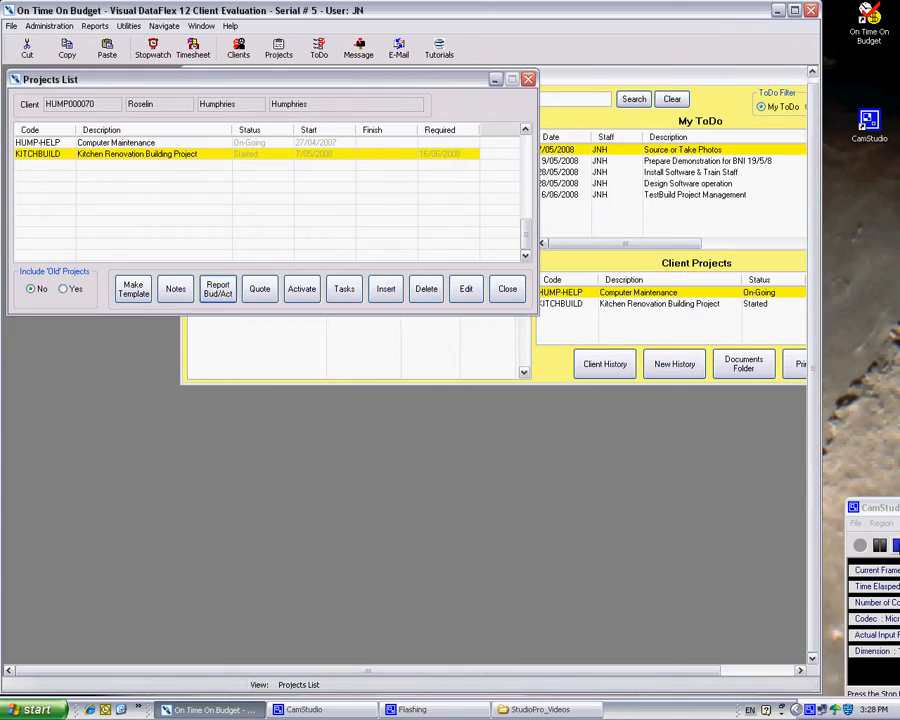
left_click(894, 546)
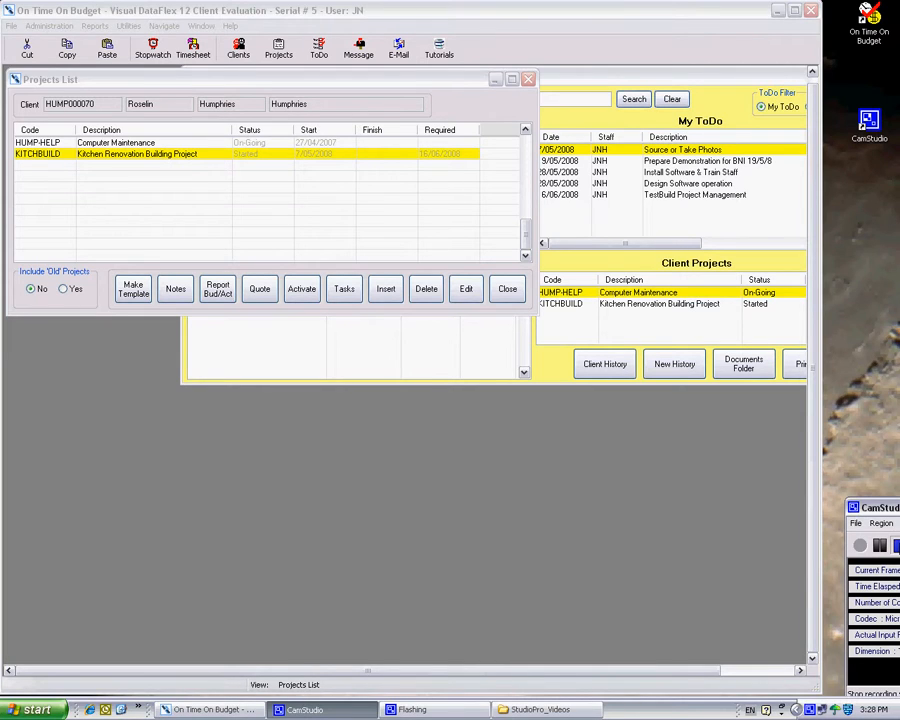